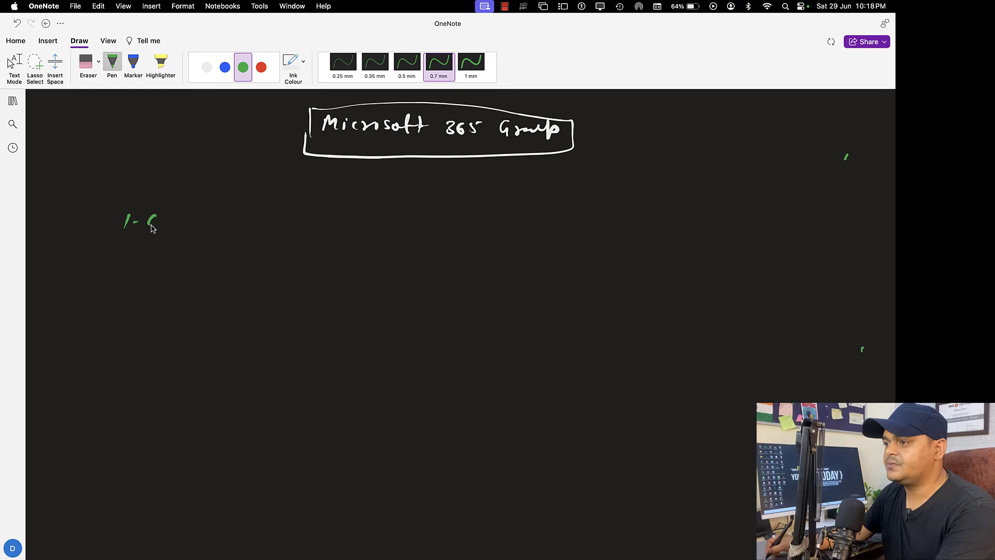
- Handwrite calender share, Conversation, One-drive and sharepoint as items 1–4 and bracket them with a curly brace
drag(177, 218, 224, 223)
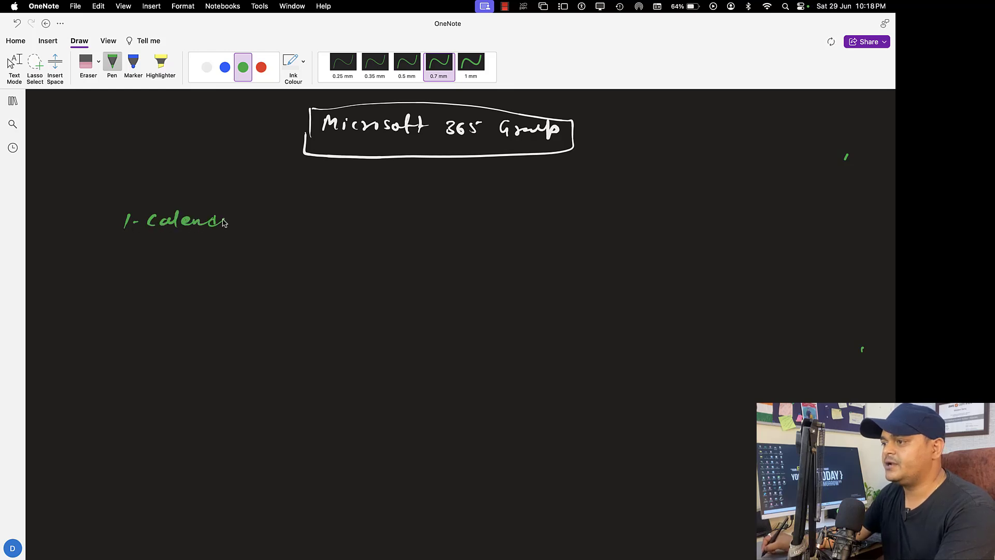
mouse_move(286, 209)
mouse_down()
mouse_move(274, 222)
mouse_move(313, 220)
mouse_up()
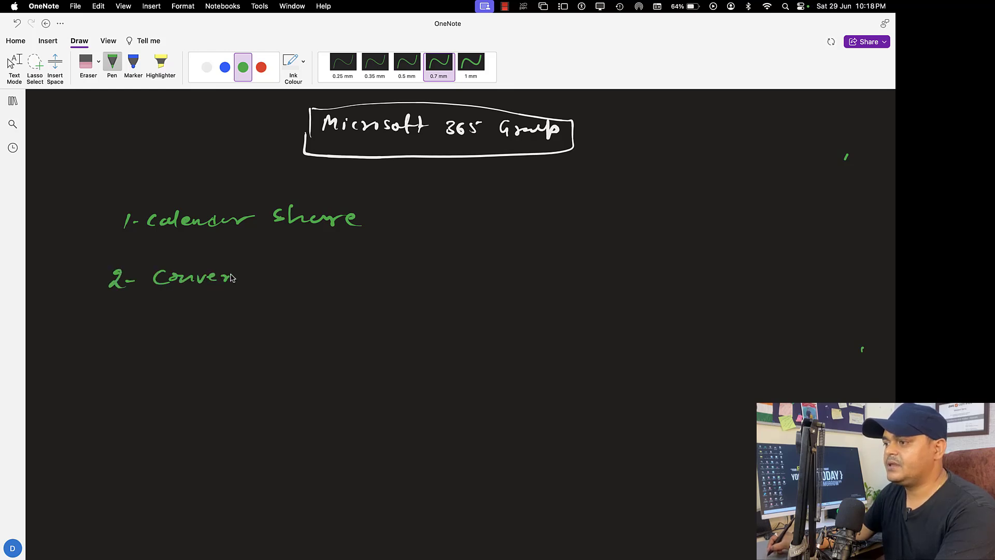
drag(247, 280, 267, 282)
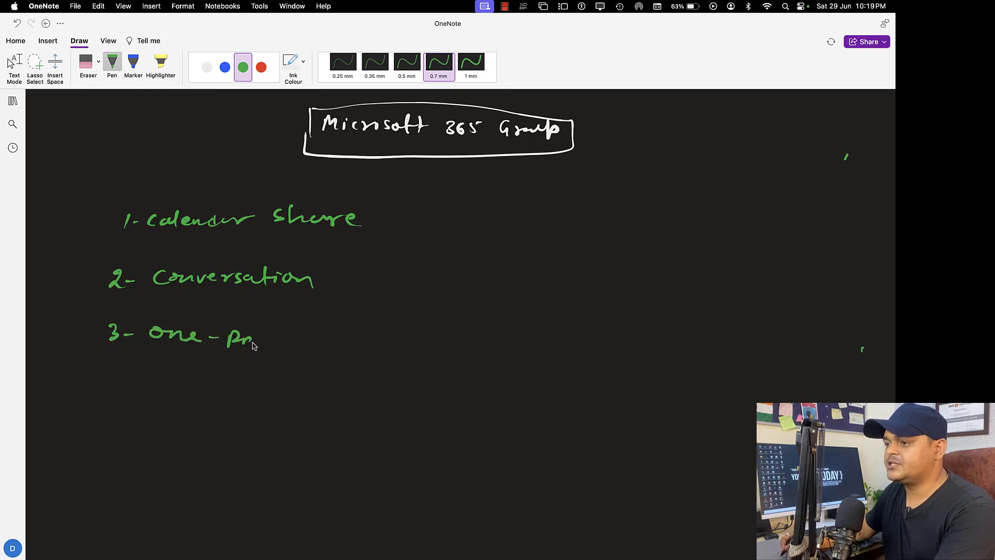
drag(253, 346, 257, 341)
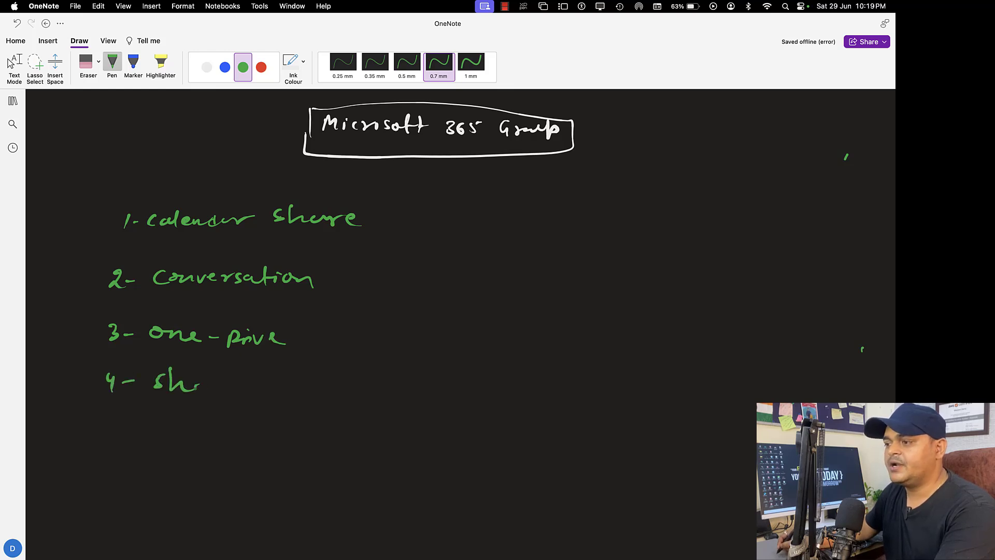
drag(254, 381, 320, 393)
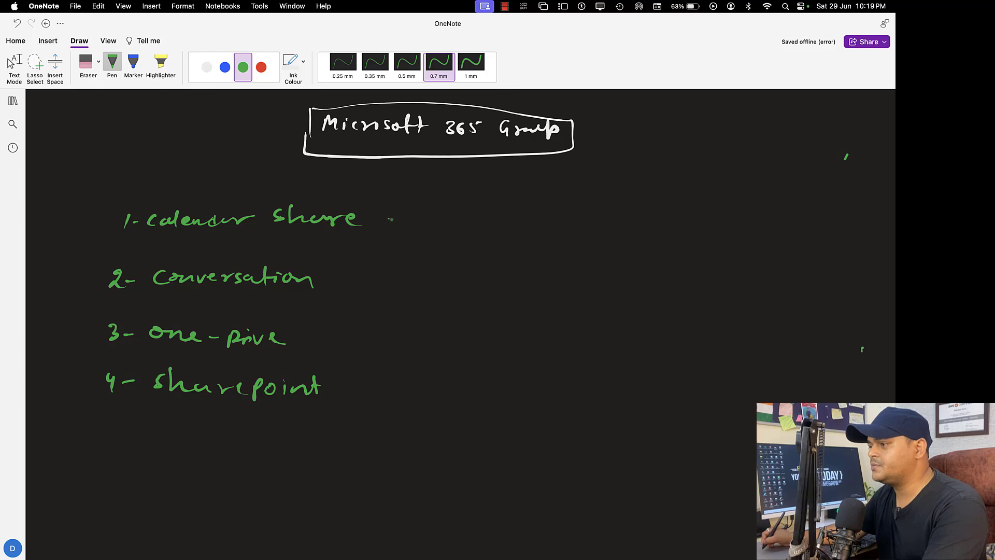
mouse_move(390, 219)
mouse_down()
mouse_move(398, 321)
mouse_move(372, 406)
mouse_up()
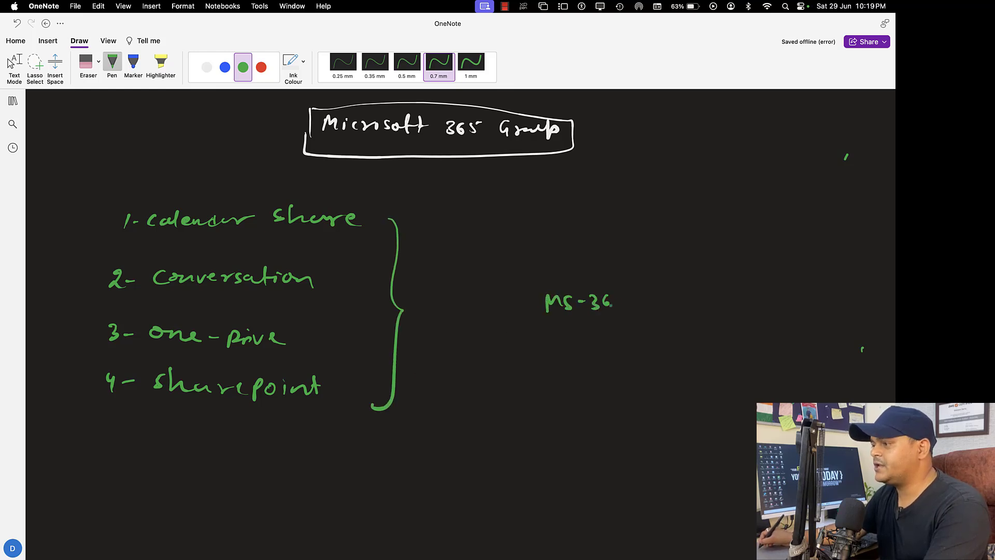
- Write 'MS-365 Group' in a box, switch the ink to white, and finish the Telnet arrow label
drag(645, 294, 646, 304)
click(653, 299)
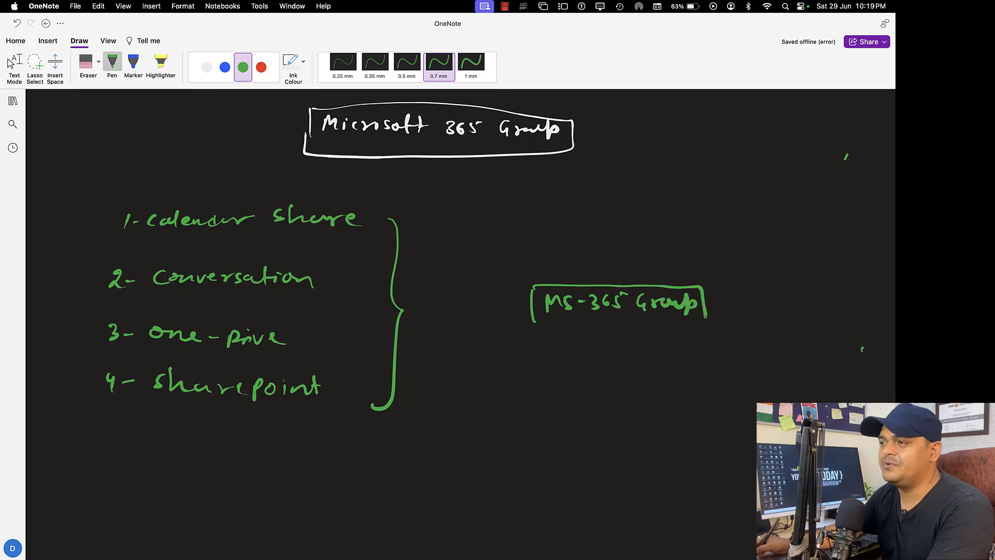
drag(707, 315, 533, 327)
click(207, 67)
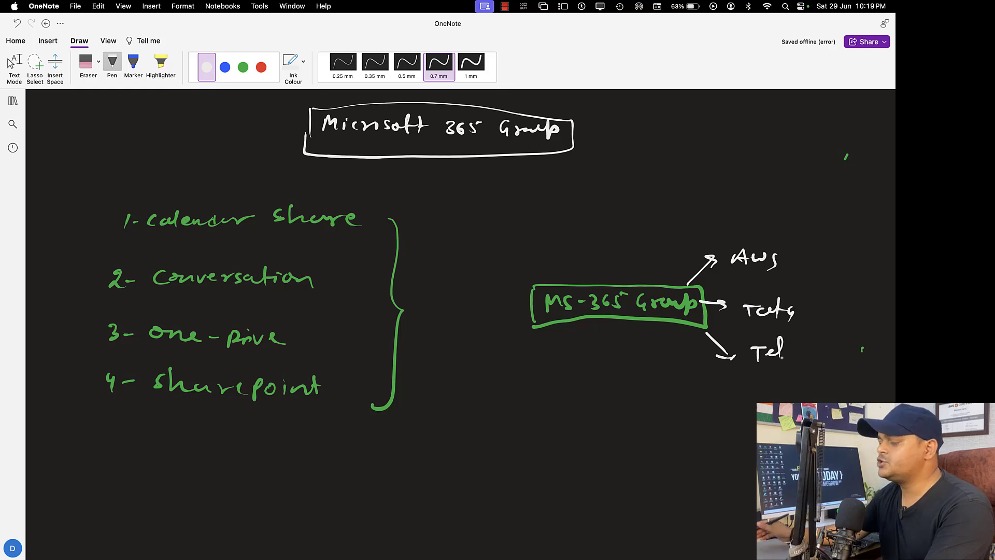
drag(785, 357, 815, 357)
mouse_move(816, 340)
mouse_down()
mouse_move(819, 358)
mouse_move(828, 348)
mouse_up()
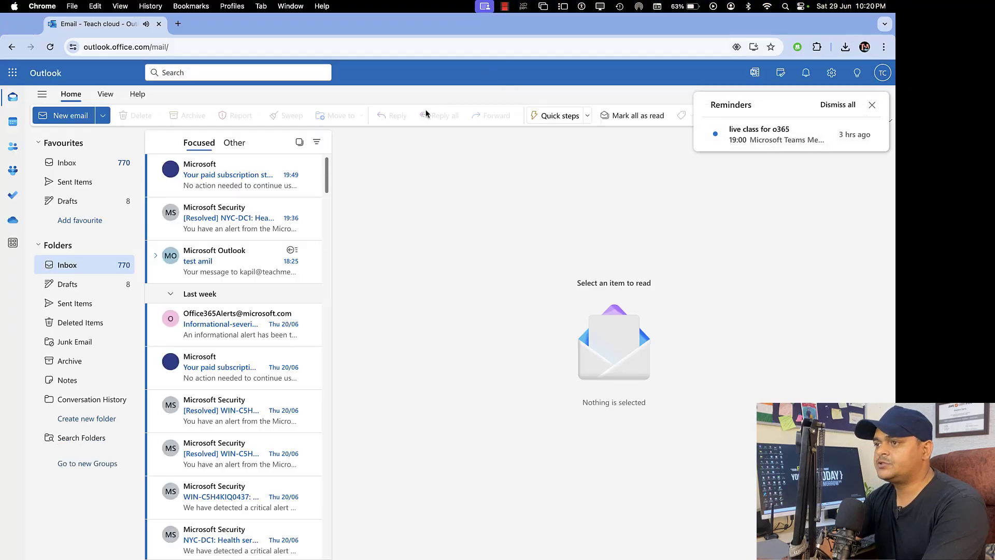
- Open the Microsoft 365 admin center from the app launcher and view the Active users list
click(13, 72)
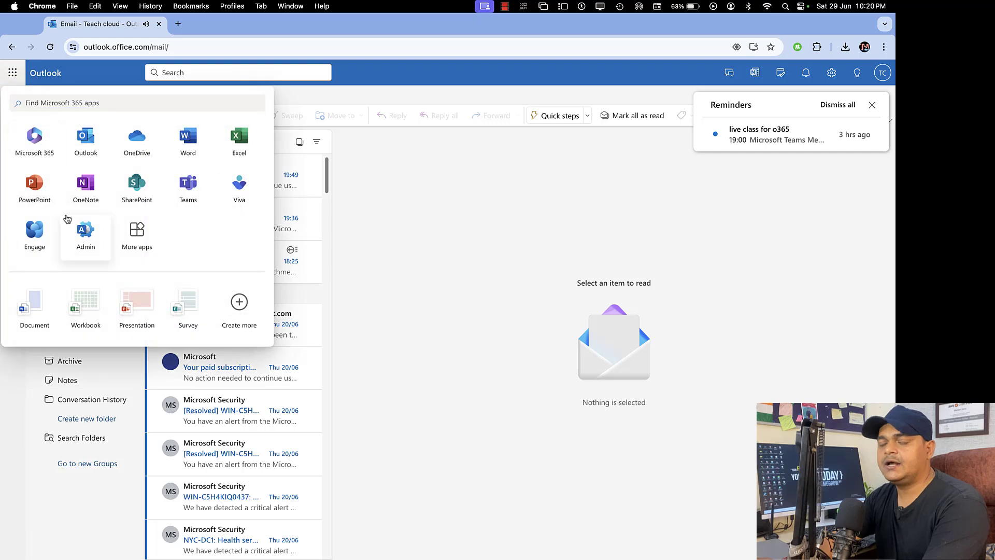
click(86, 243)
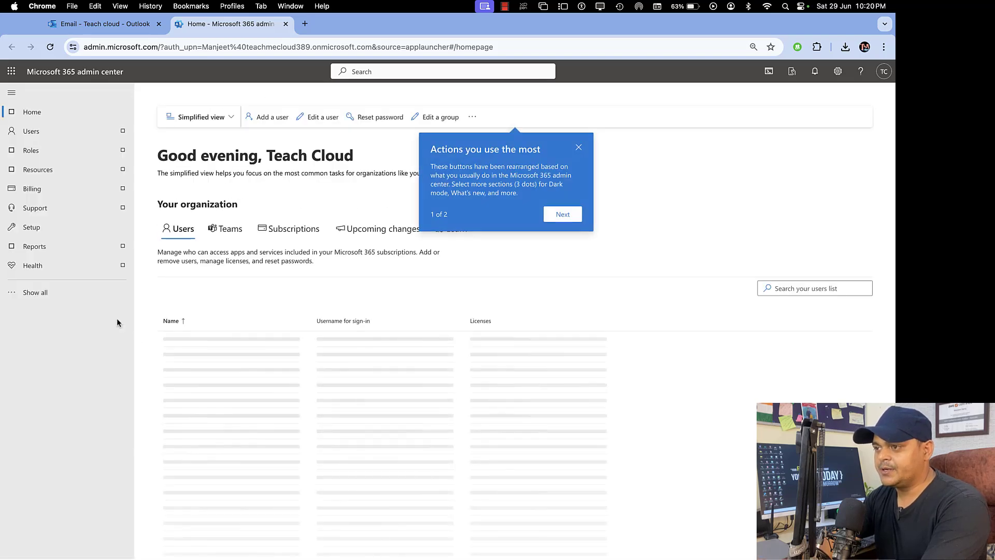
click(46, 133)
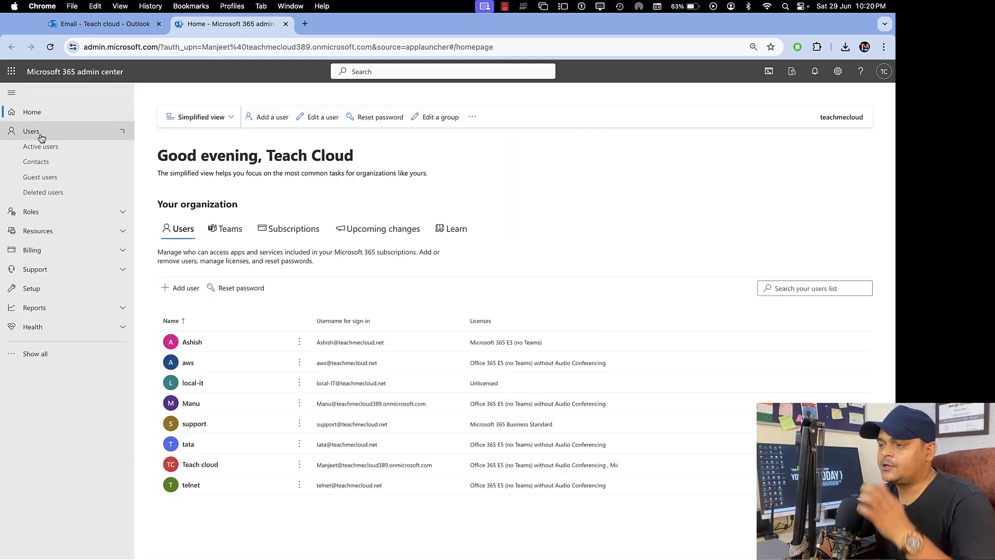
click(42, 150)
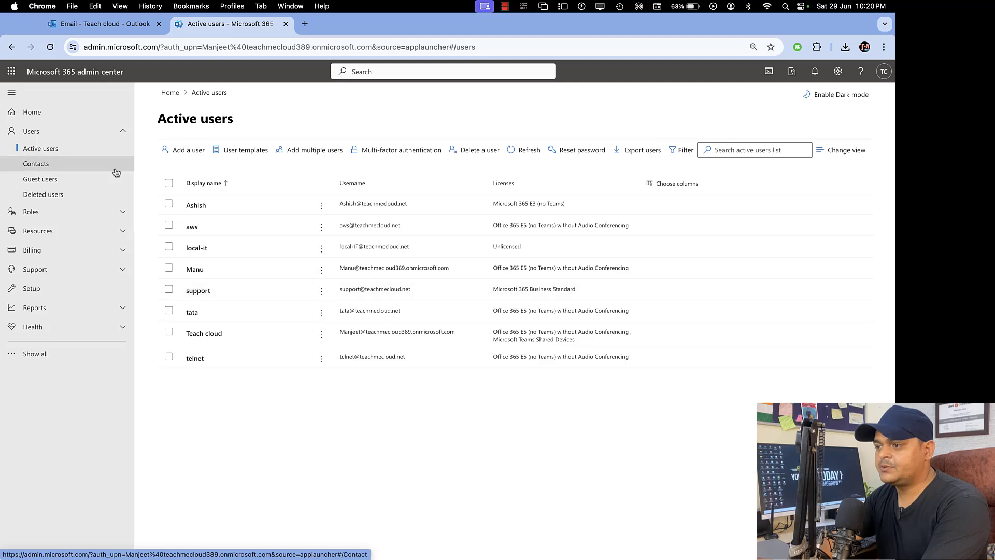
- Show all navigation sections and launch the Exchange admin center
click(34, 353)
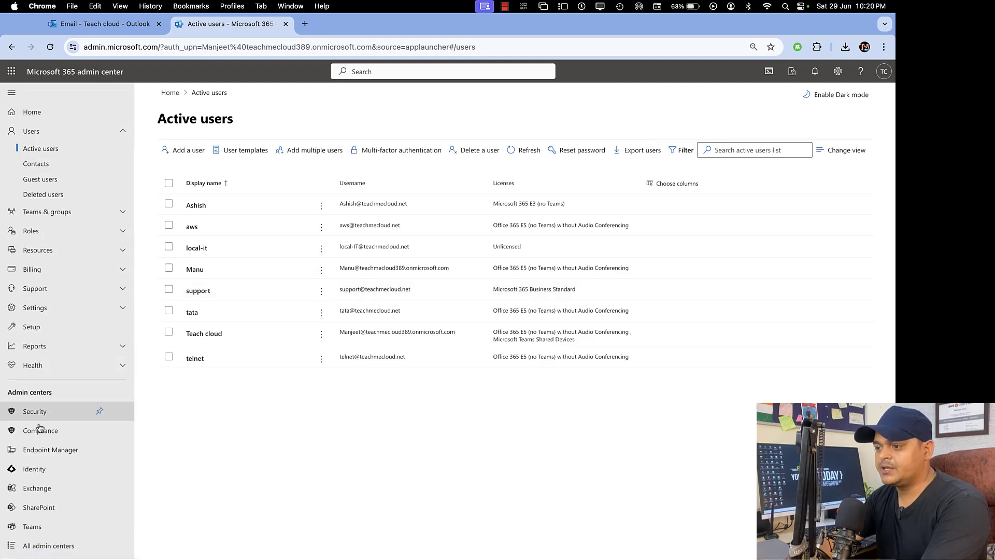
scroll(37, 467, down, 1)
click(38, 465)
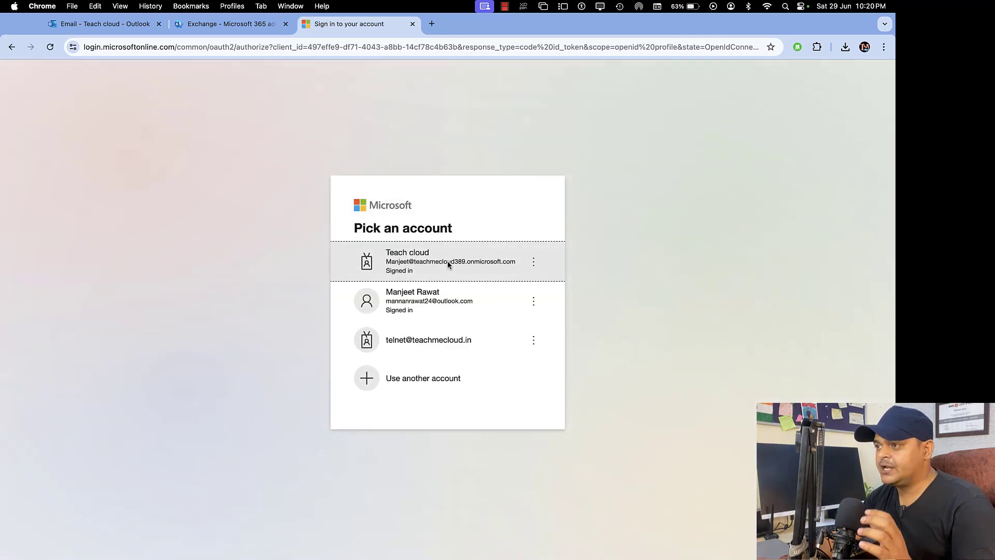
- Sign in with the organisation admin account and open Recipients > Groups
click(448, 263)
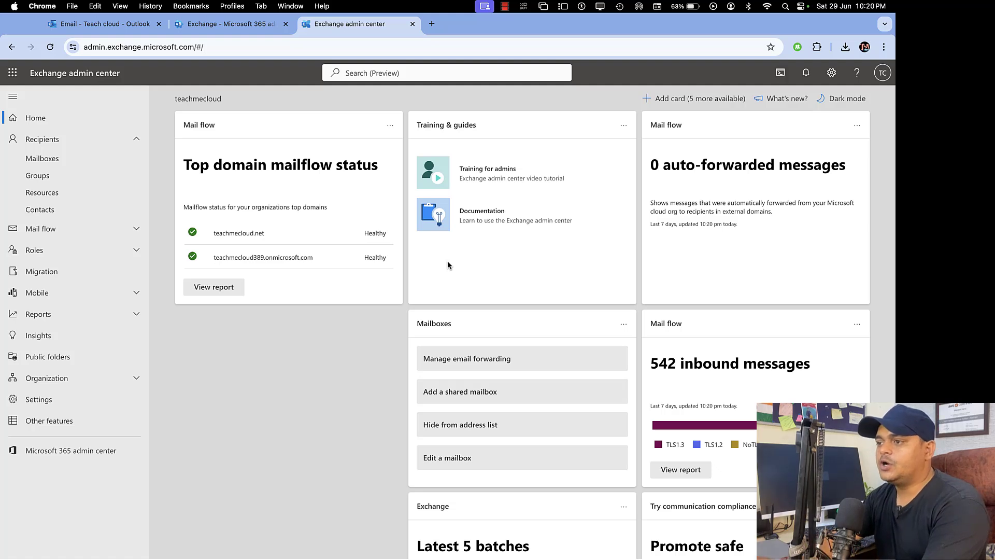
click(61, 180)
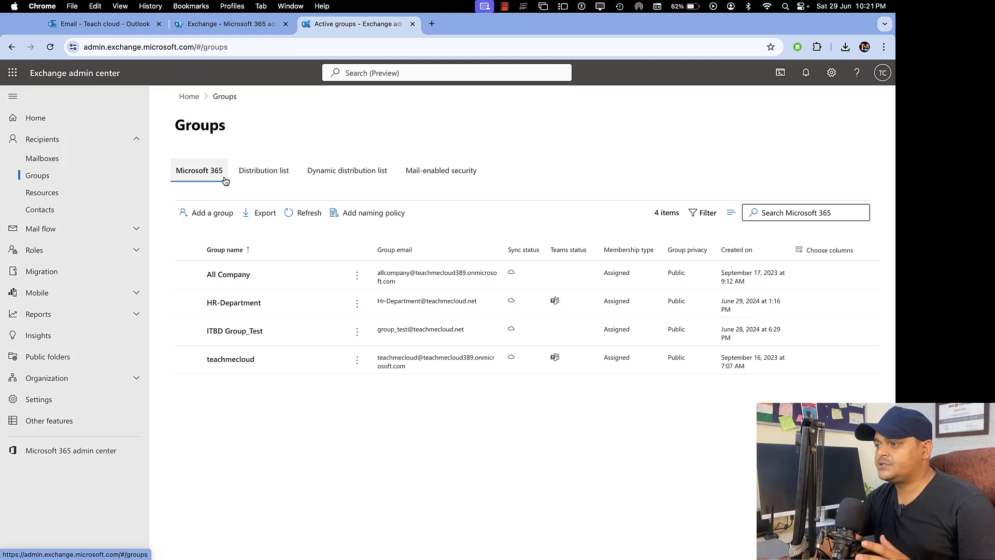
- Browse the Distribution list and Dynamic distribution list tabs, then return to Microsoft 365 groups
click(264, 179)
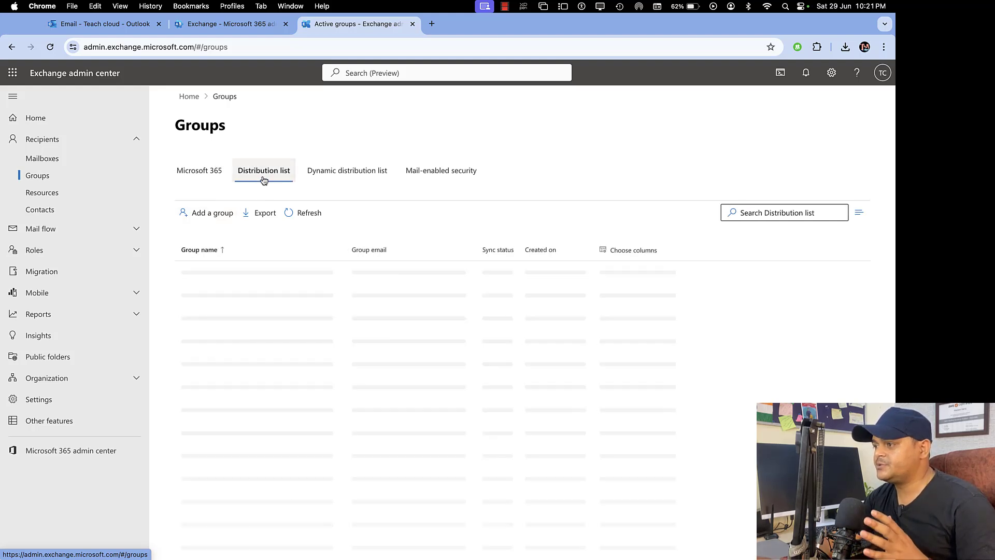
click(329, 176)
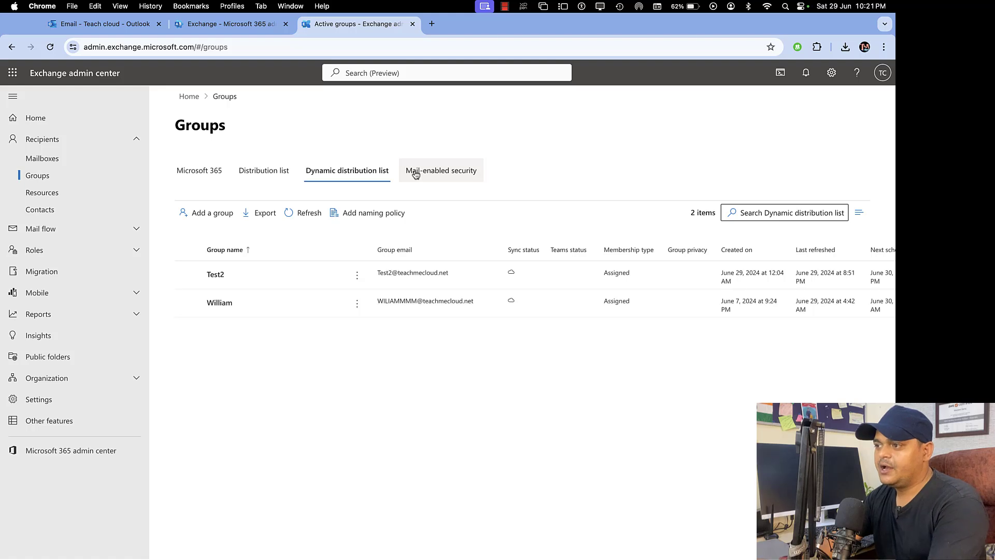
click(200, 176)
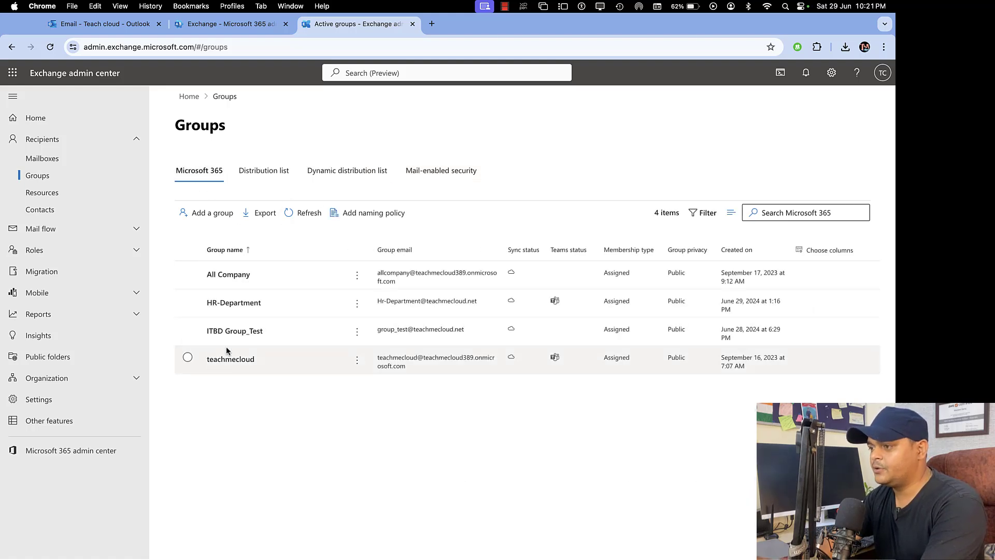
- Delete the HR-Department group and start adding a new group
click(188, 300)
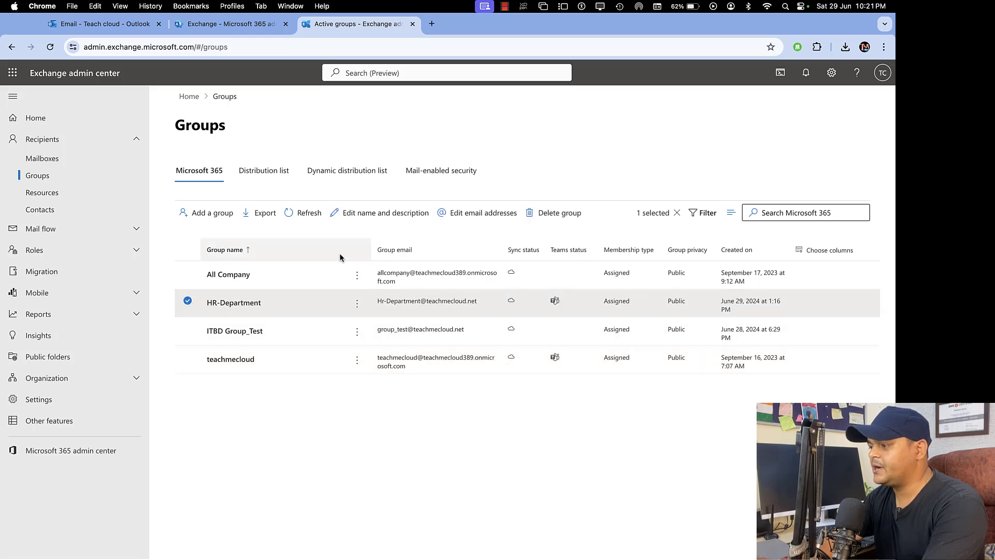
click(553, 213)
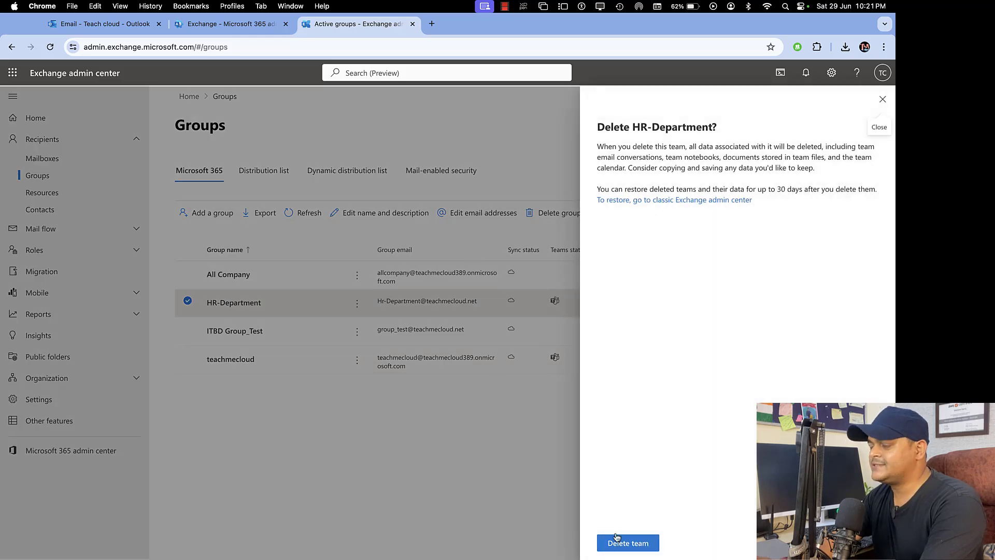
click(617, 539)
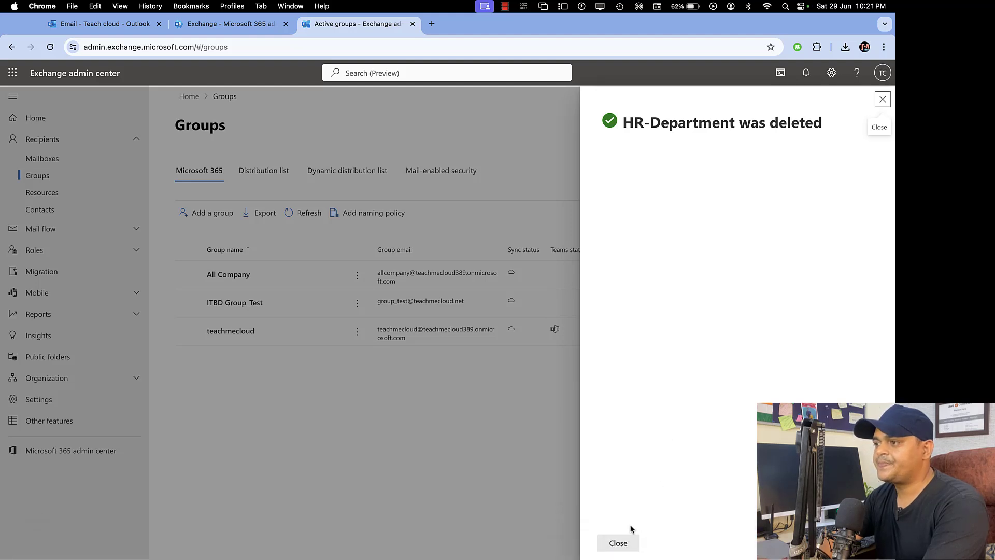
click(618, 543)
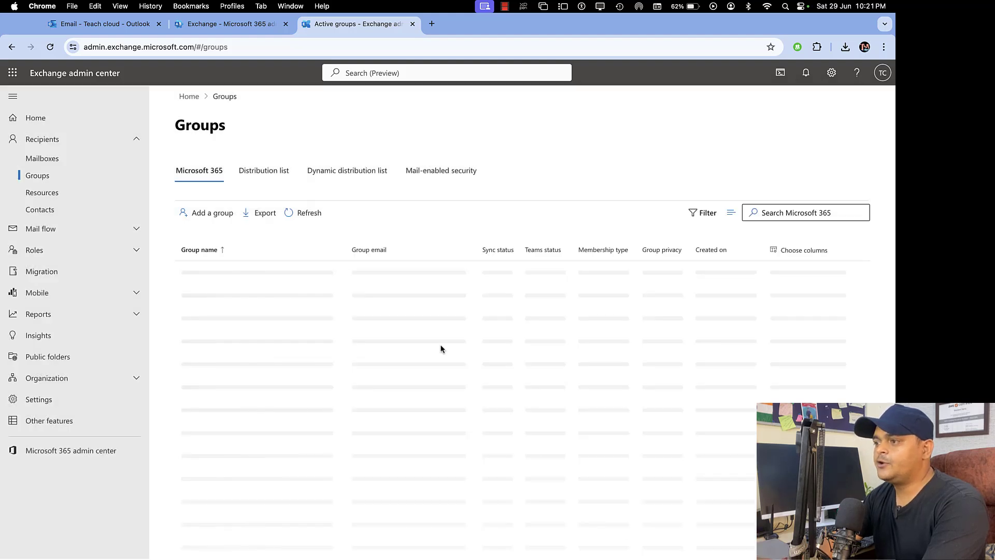
click(215, 215)
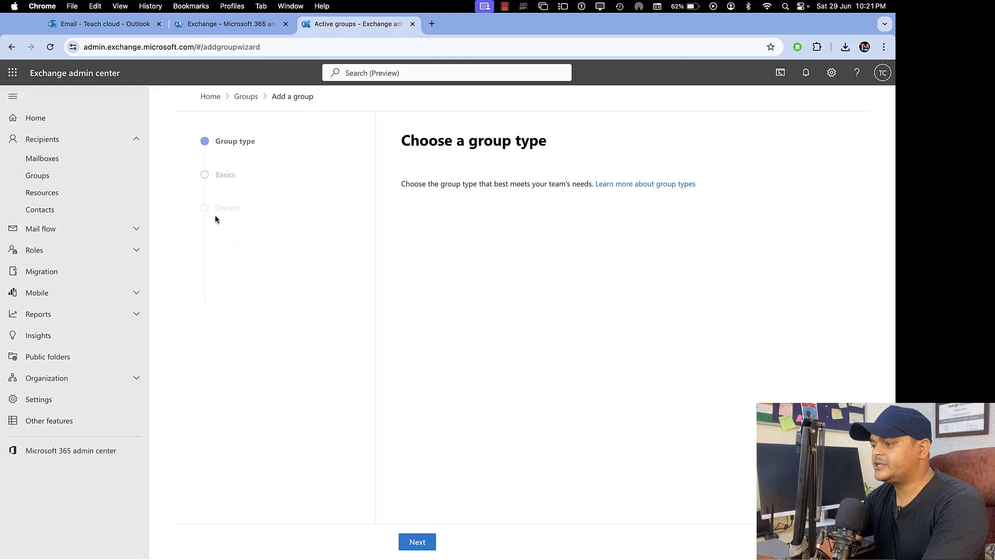
- Keep Microsoft 365 as the group type and name the group 'Training-Group'
click(417, 543)
click(417, 542)
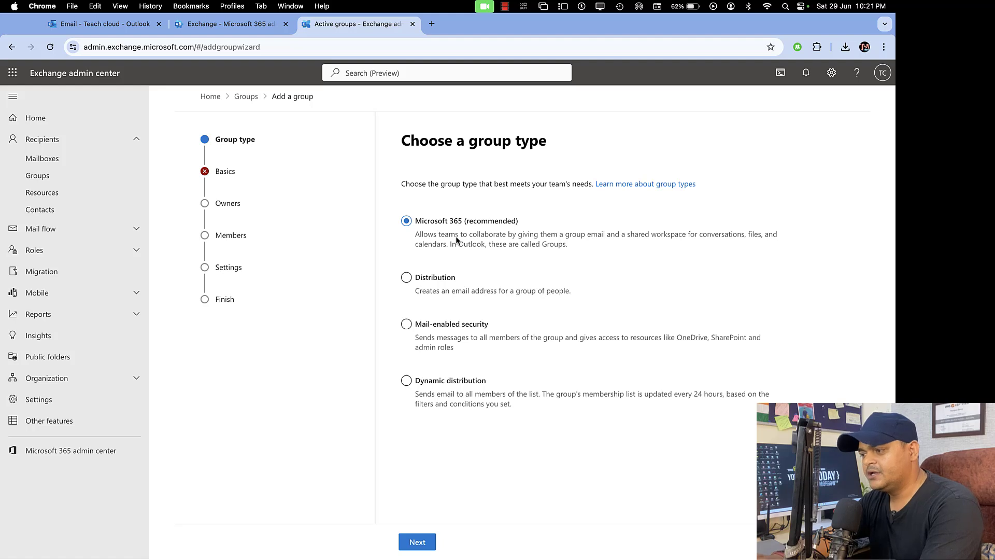
click(416, 540)
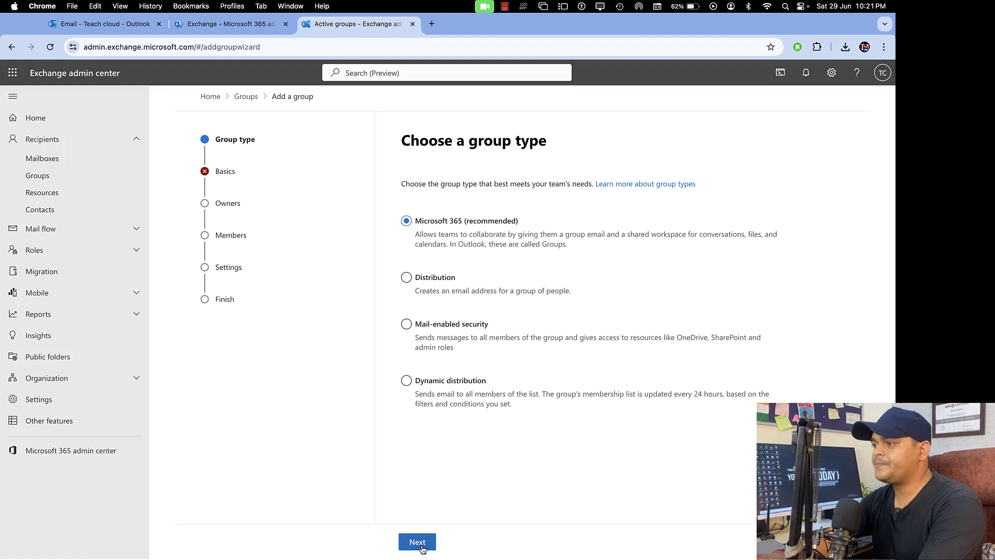
click(440, 231)
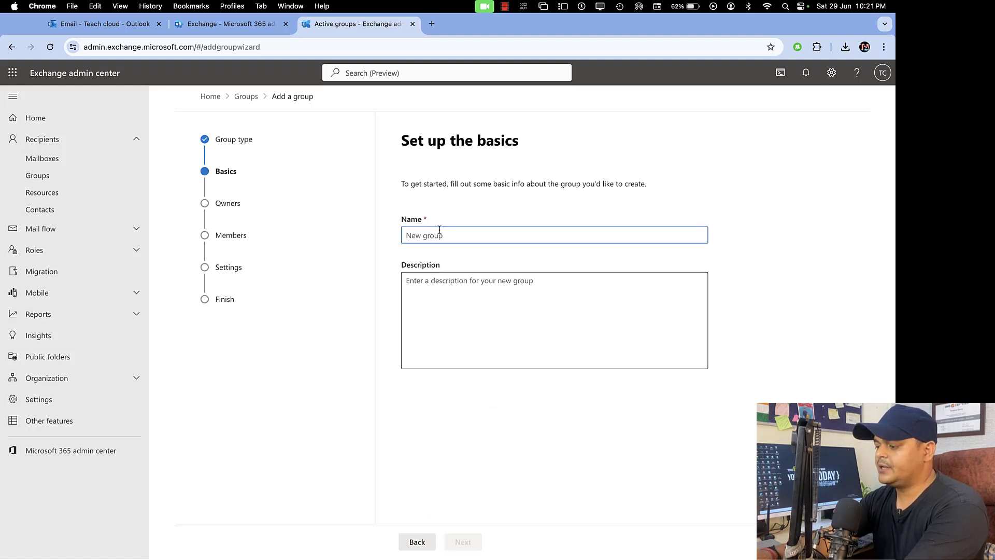
text(Training)
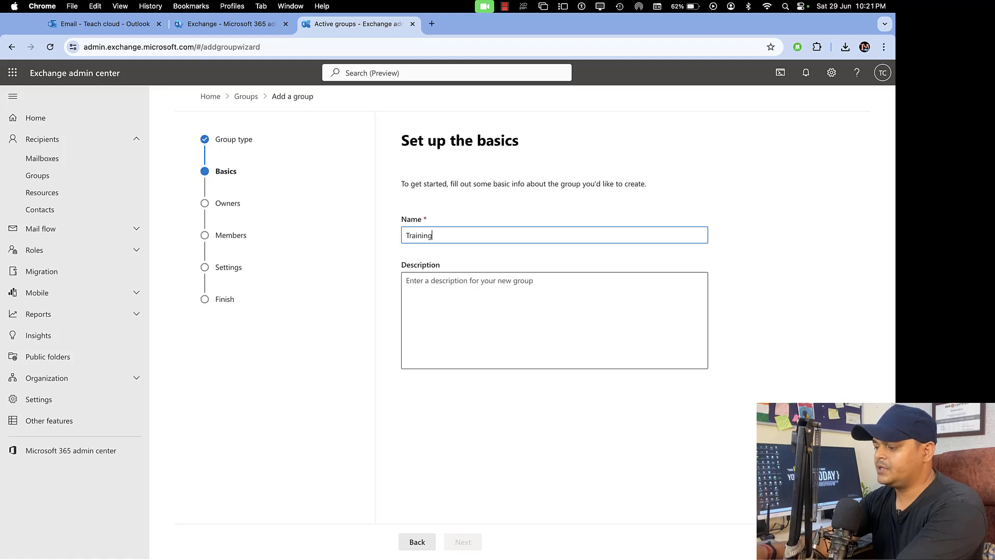
text(-Group)
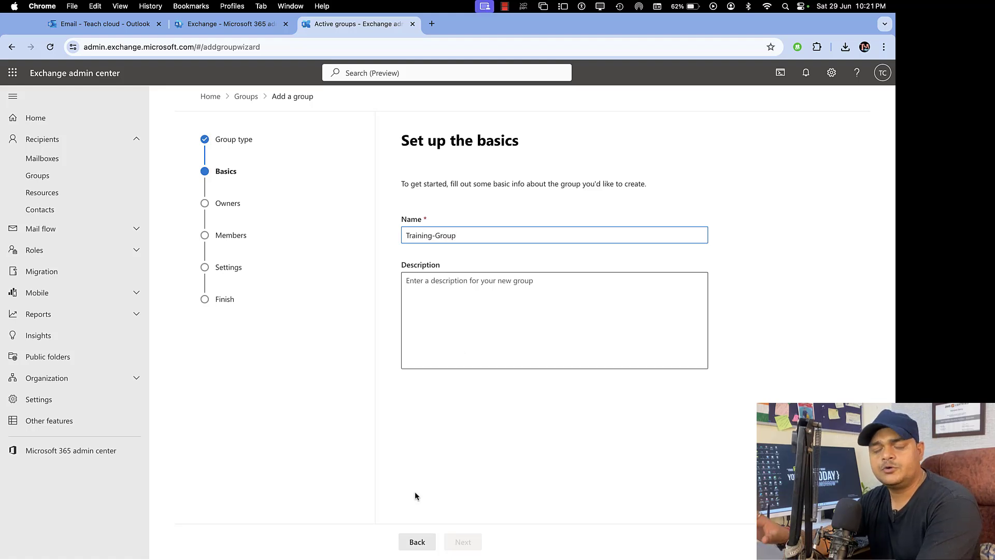
click(480, 449)
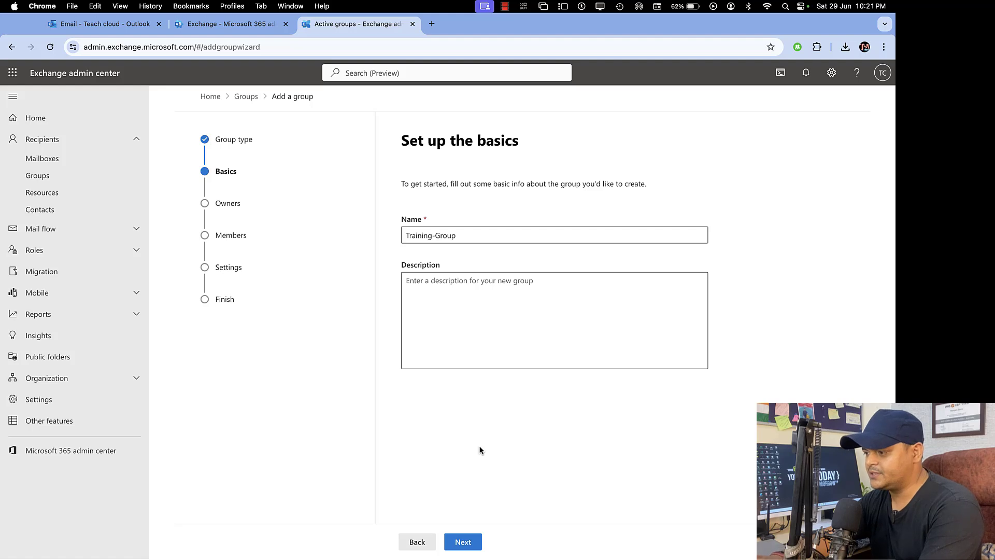
click(470, 540)
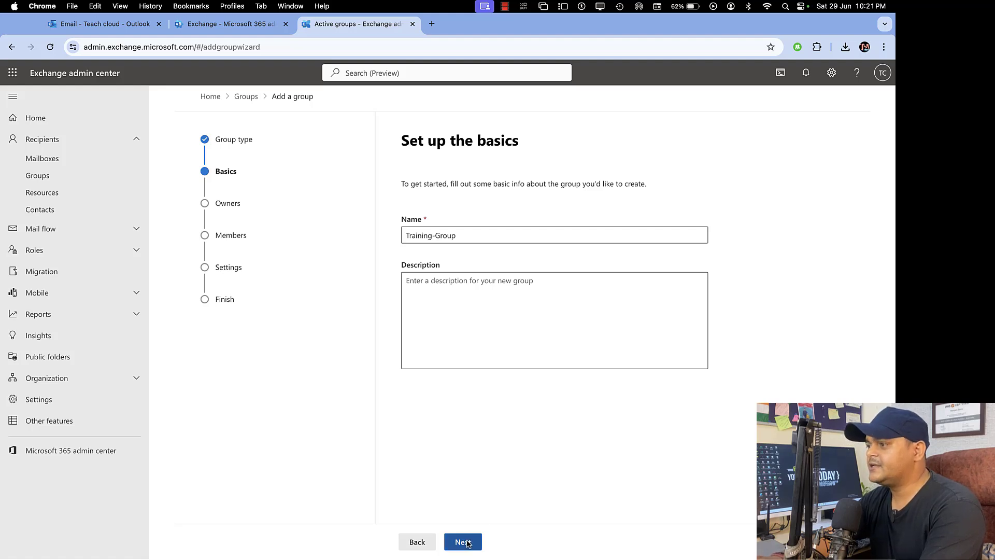
- Assign Teach cloud as the new group's owner
click(450, 263)
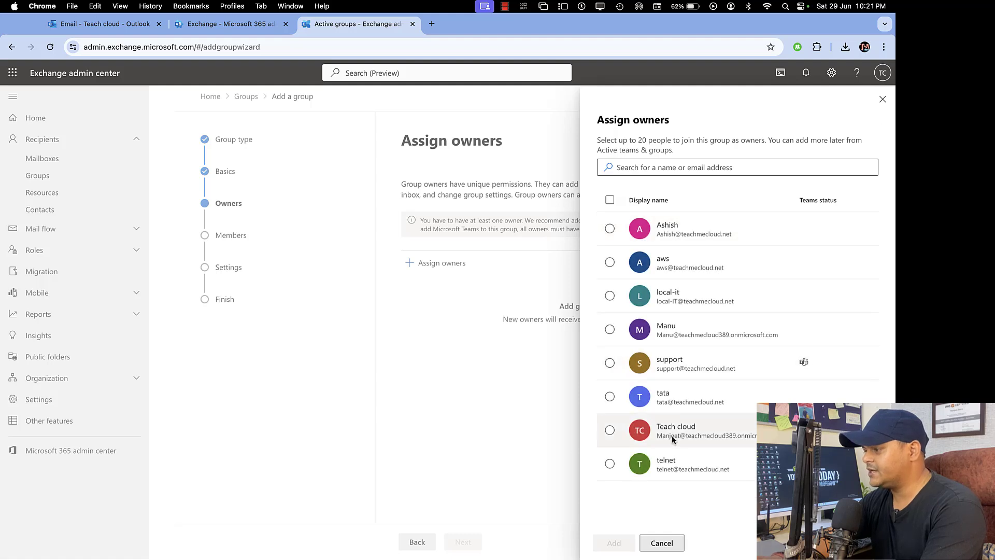
click(610, 430)
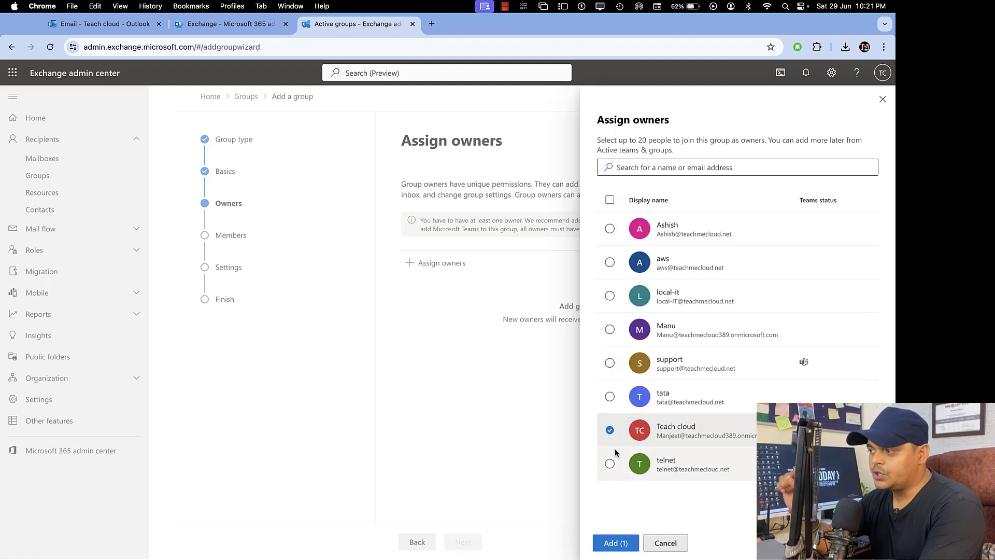
click(617, 545)
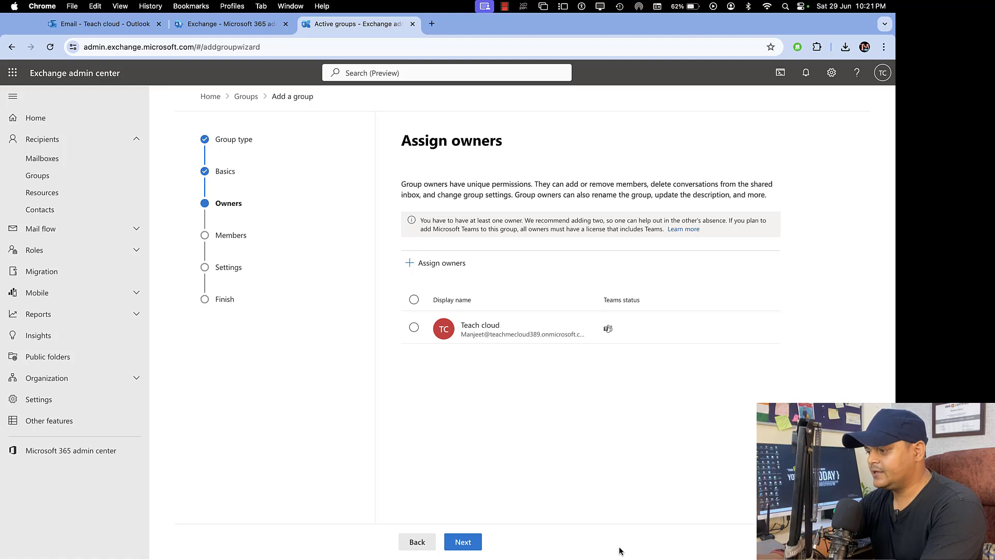
click(467, 541)
- Add aws, tata and telnet as members of the group
click(439, 233)
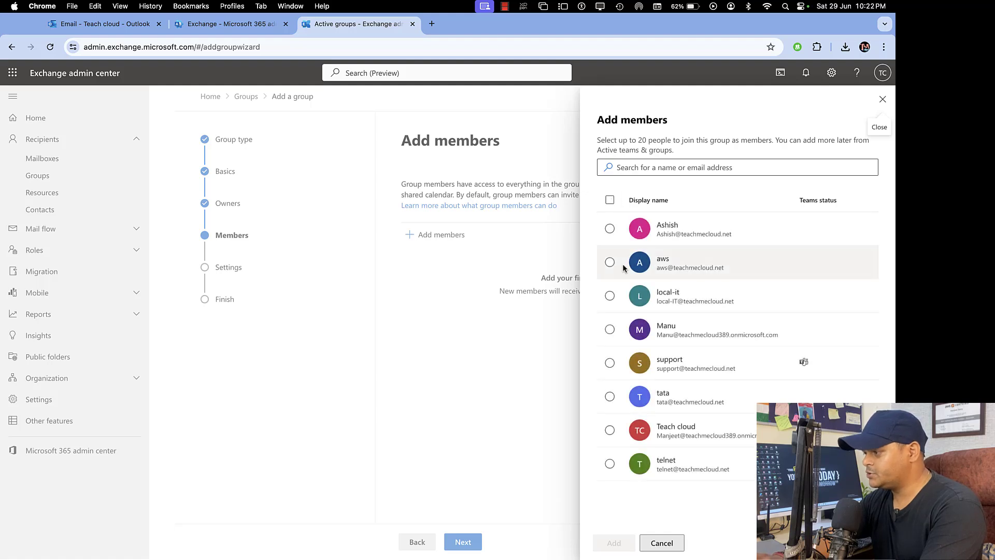
click(614, 260)
click(616, 402)
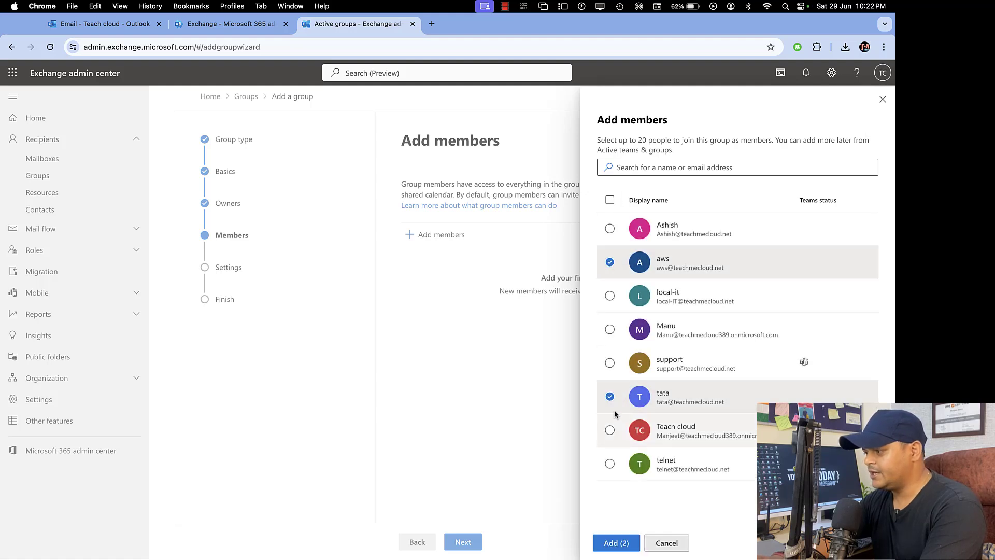
click(611, 467)
click(622, 543)
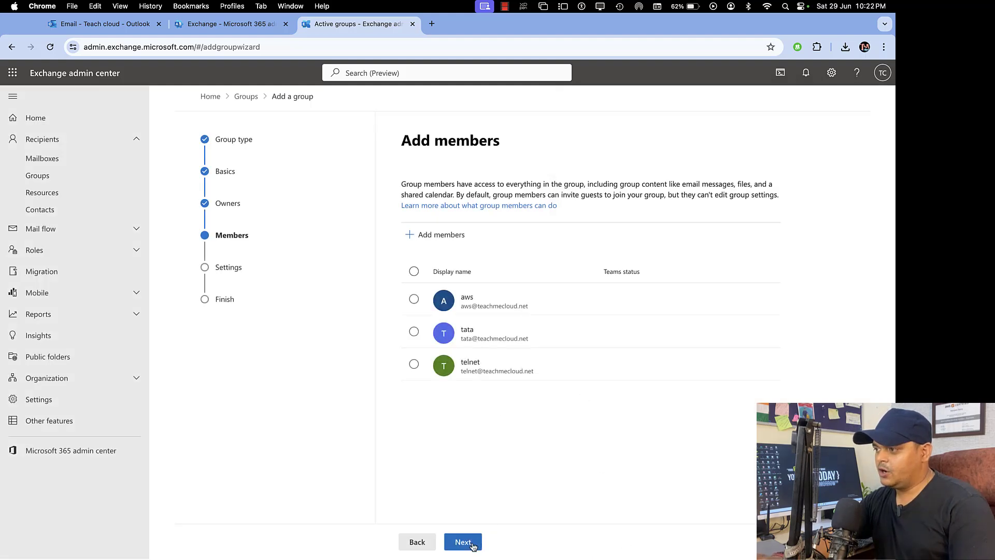
click(469, 541)
click(485, 261)
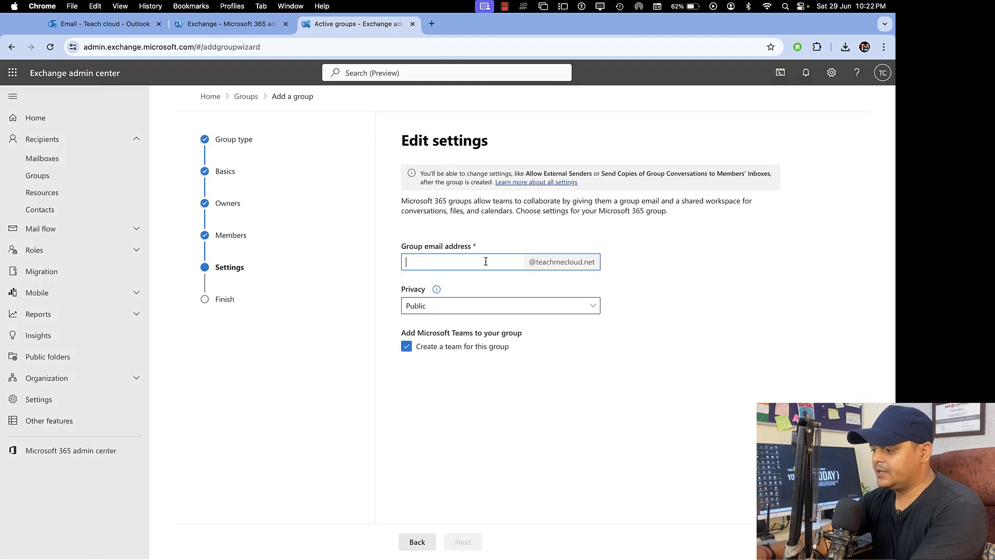
text(training)
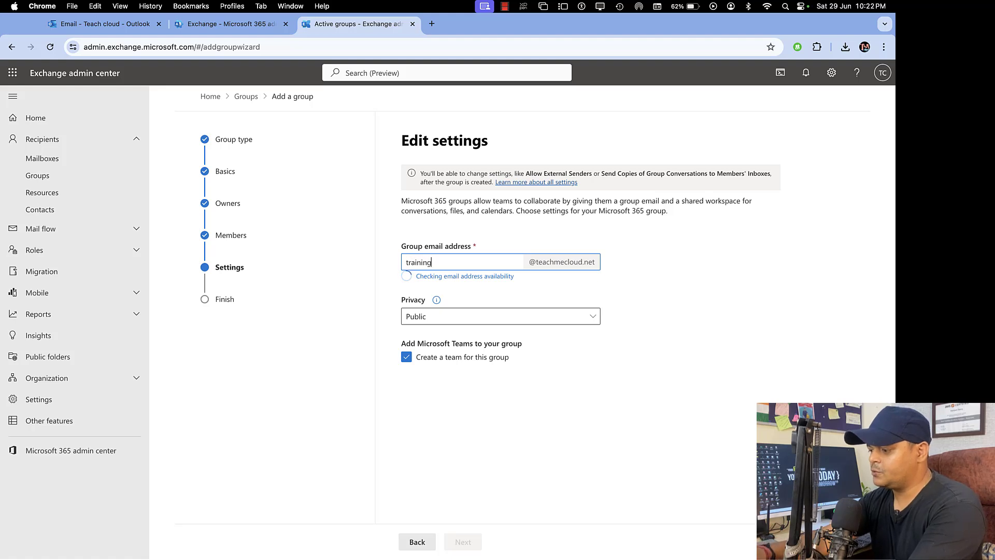
text(-group)
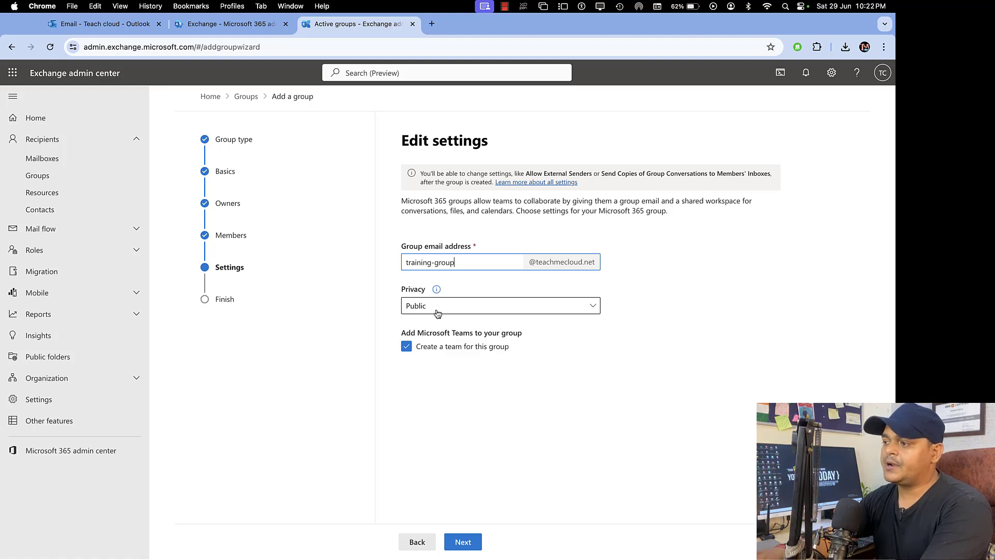
click(438, 313)
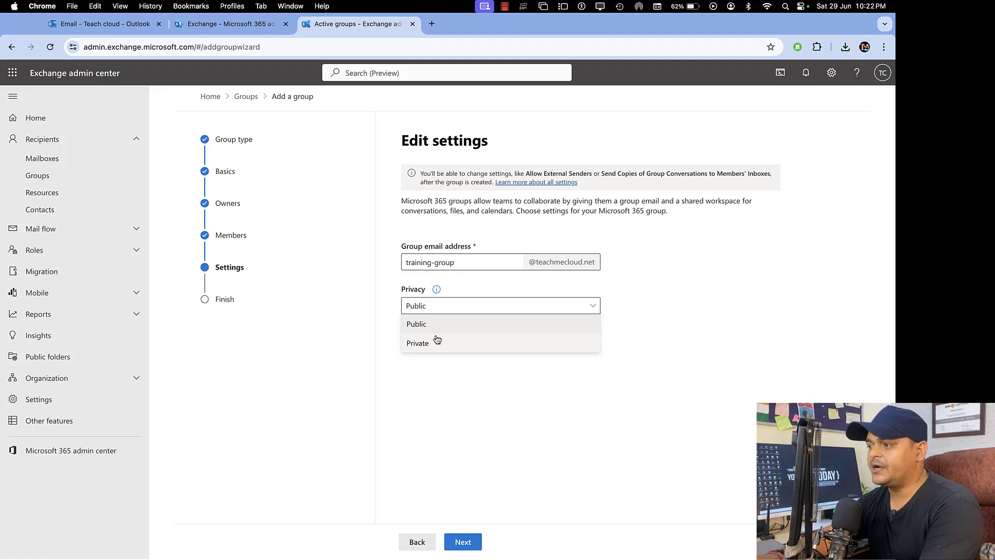
click(430, 326)
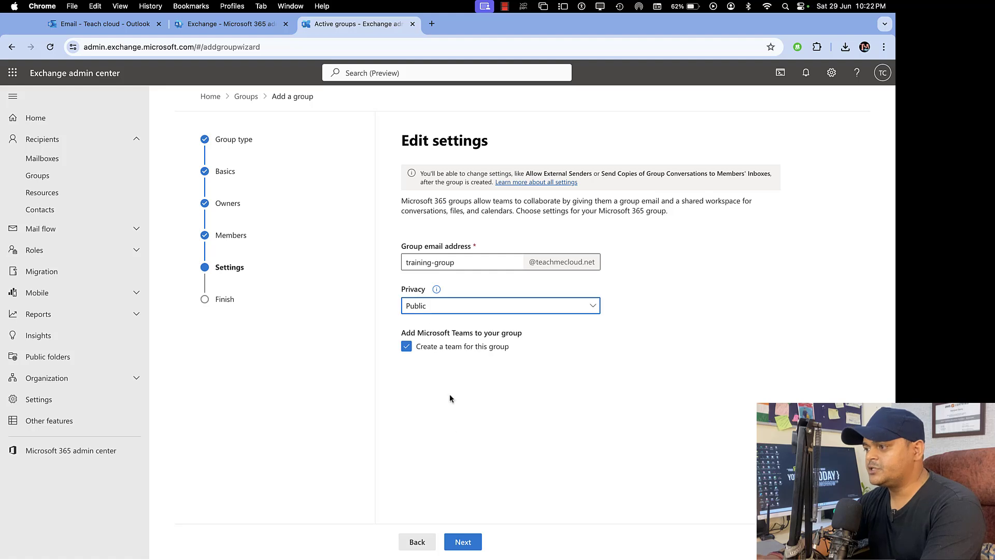
click(469, 542)
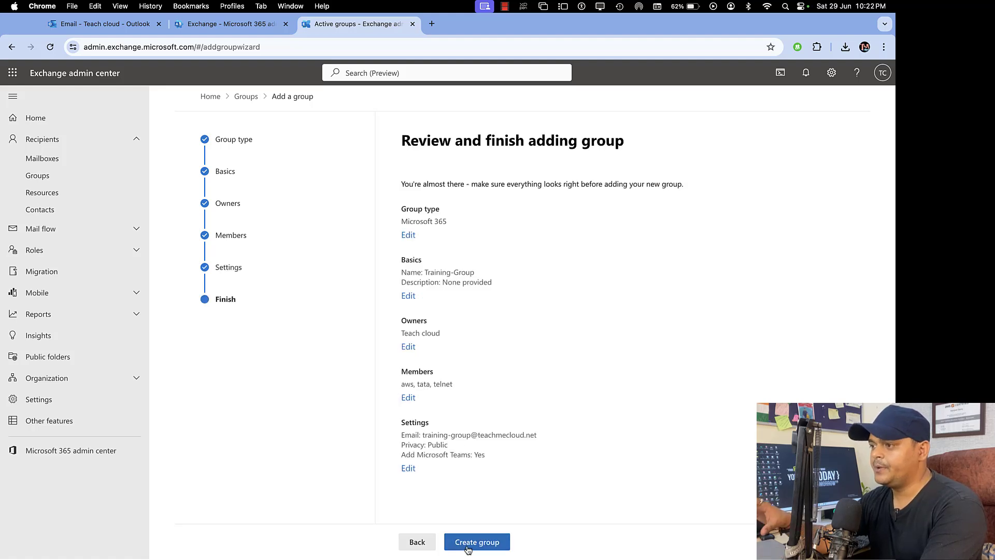
- Create Training-Group and close the wizard once adding finishes
click(468, 544)
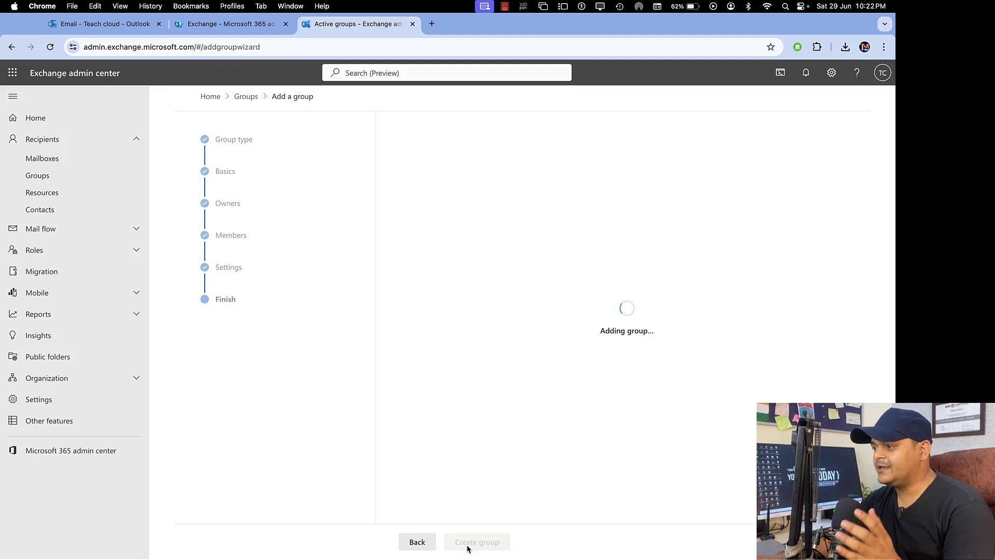
click(423, 544)
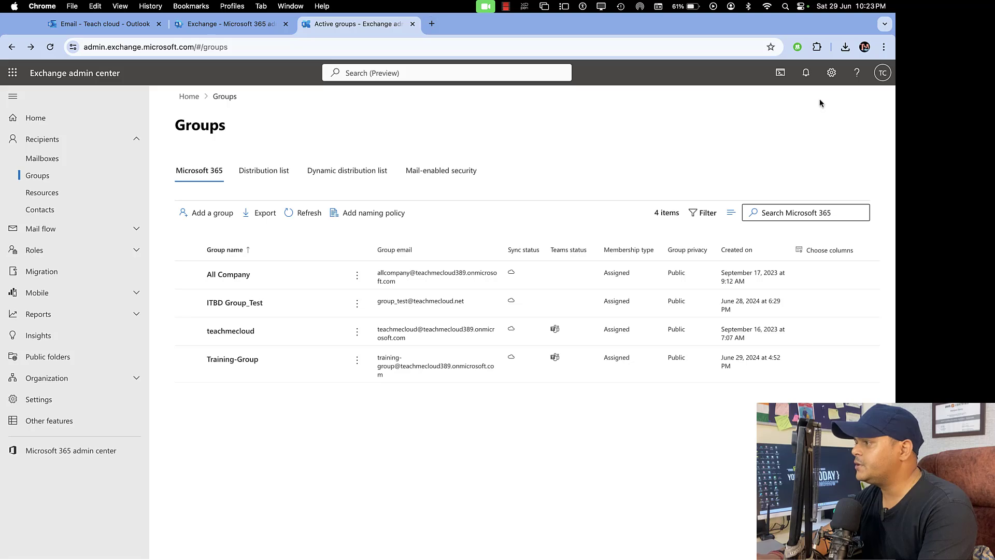
- Open a private Chrome window and load the Outlook website
click(884, 46)
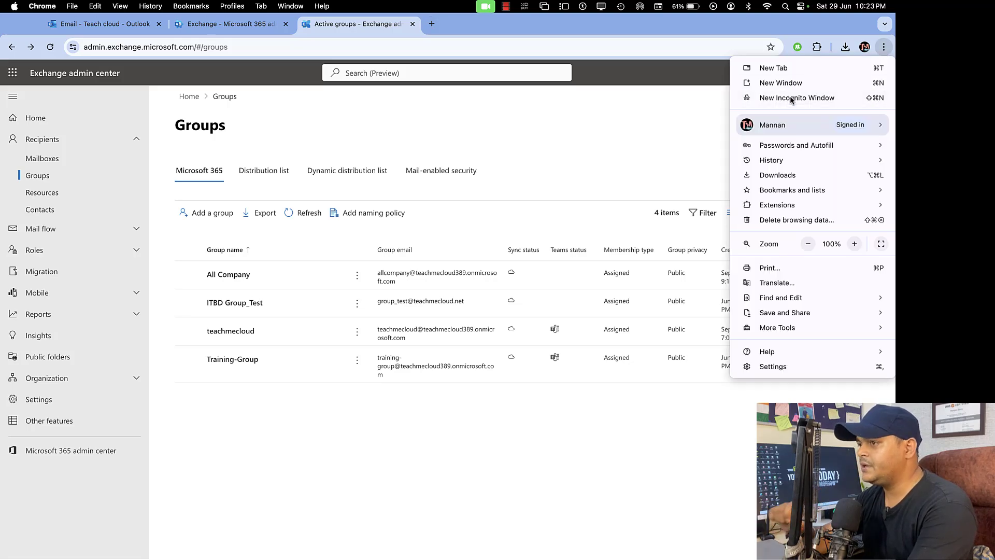
key(Escape)
key(super+shift+n)
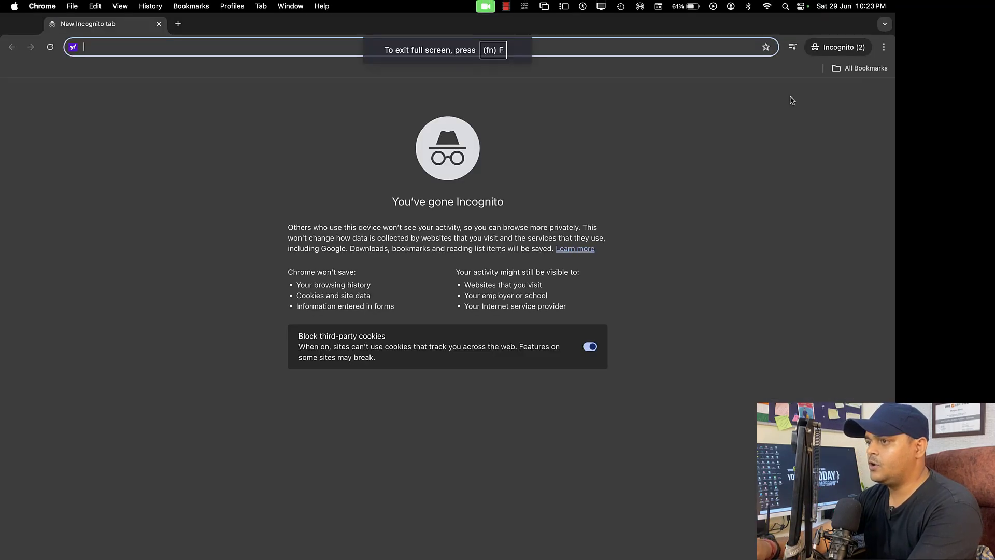
text(out)
key(Return)
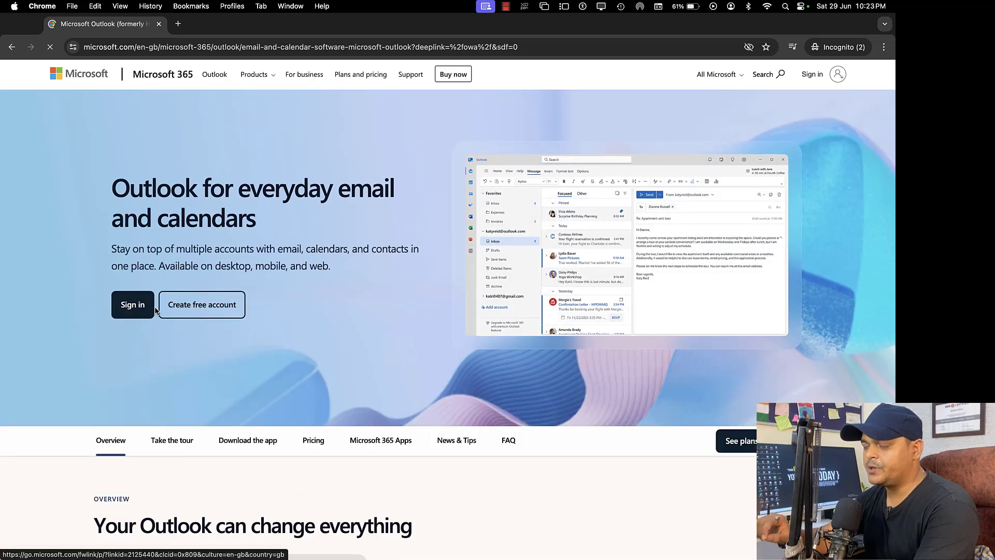
- Sign in as a group member with their e-mail and password, skipping authenticator setup and staying signed out
click(144, 308)
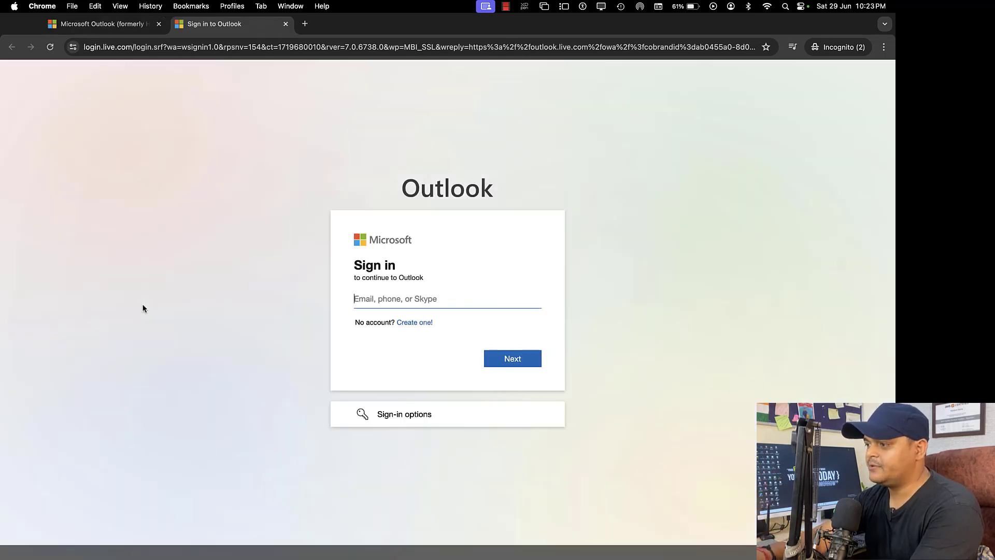
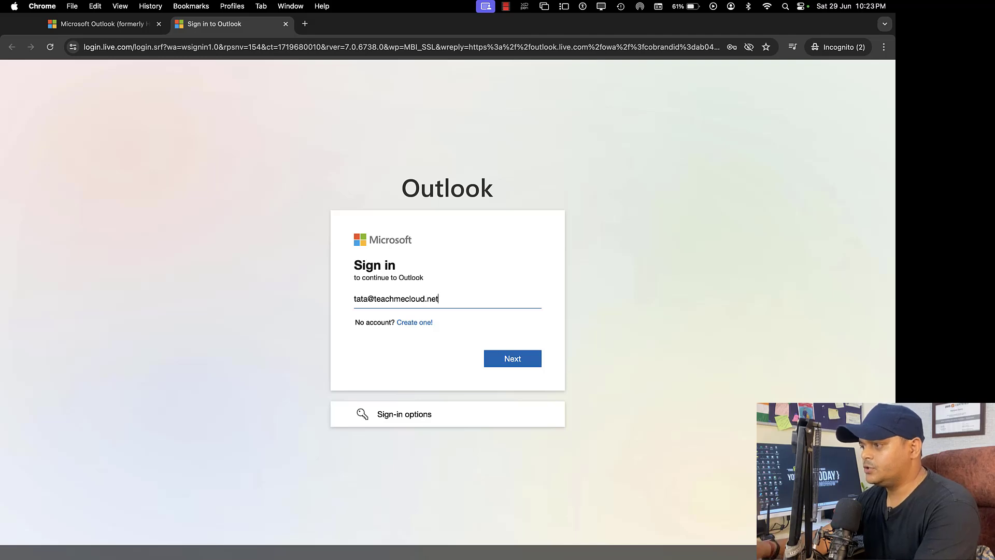
key(Return)
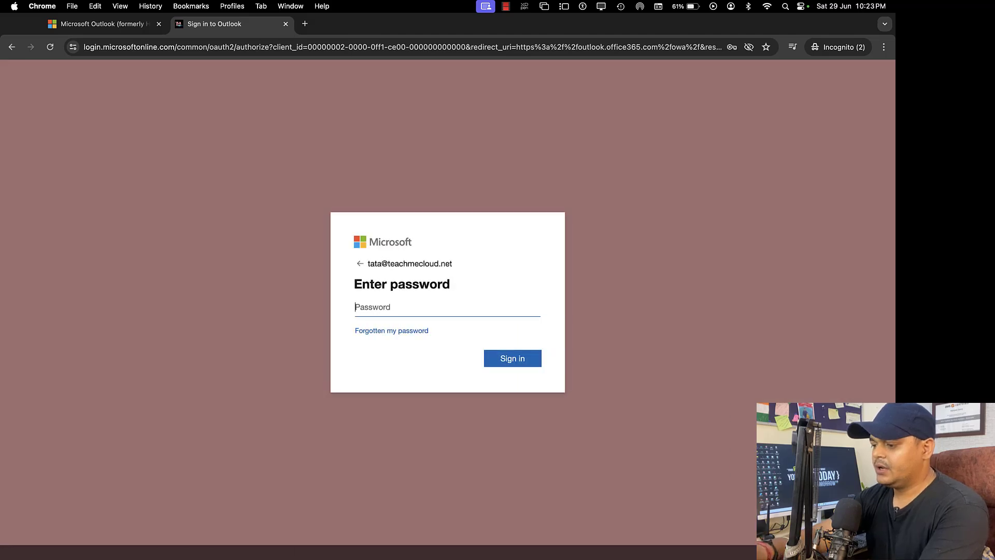
text(••)
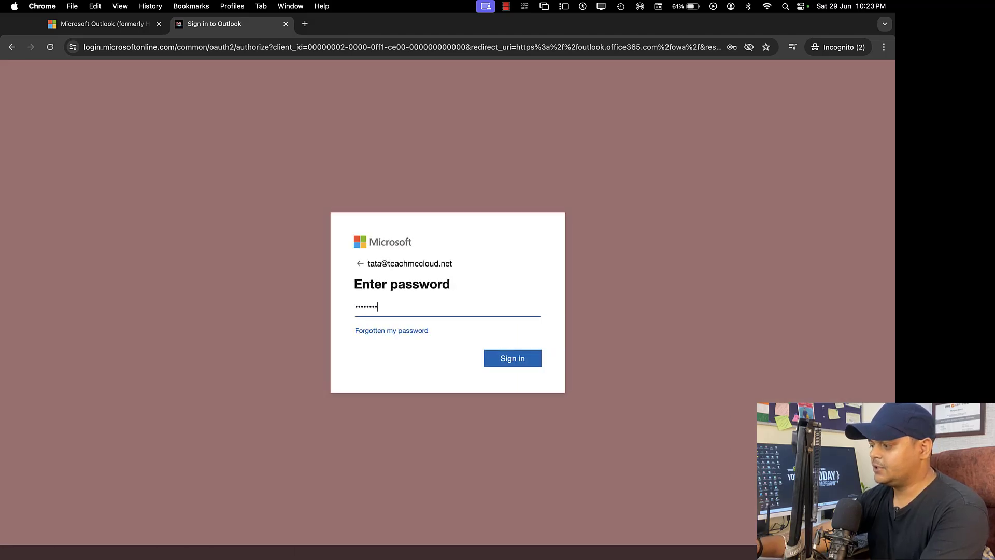
text(•••••••)
key(Return)
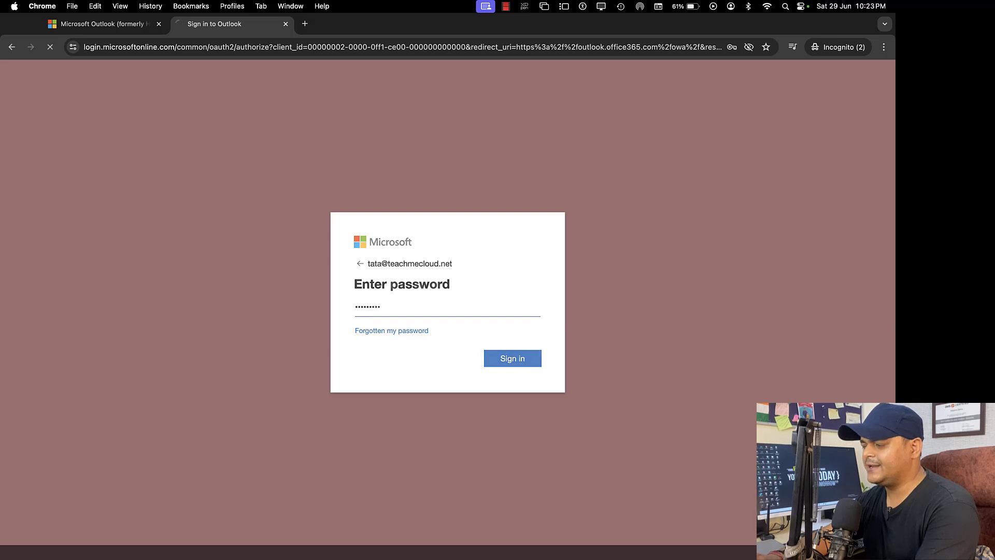
click(523, 378)
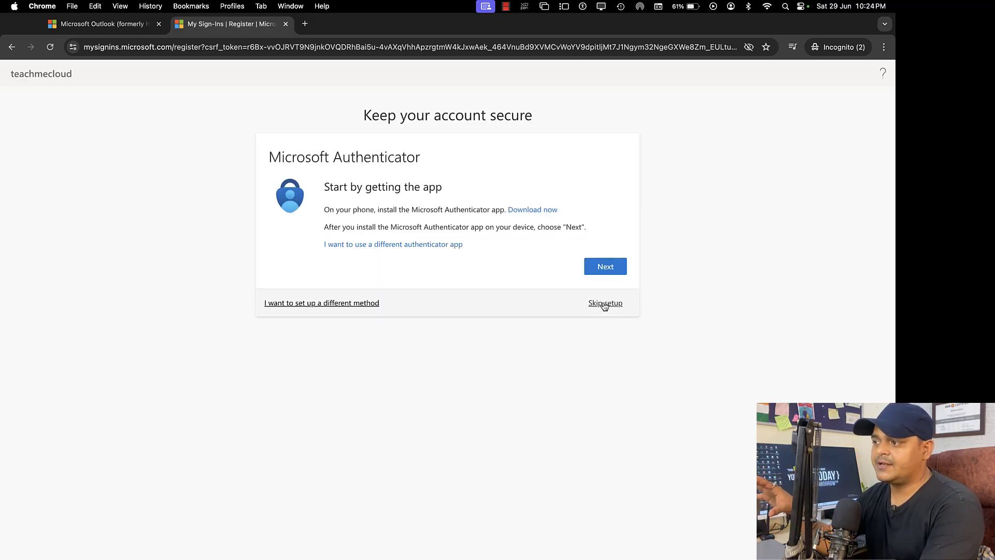
click(605, 304)
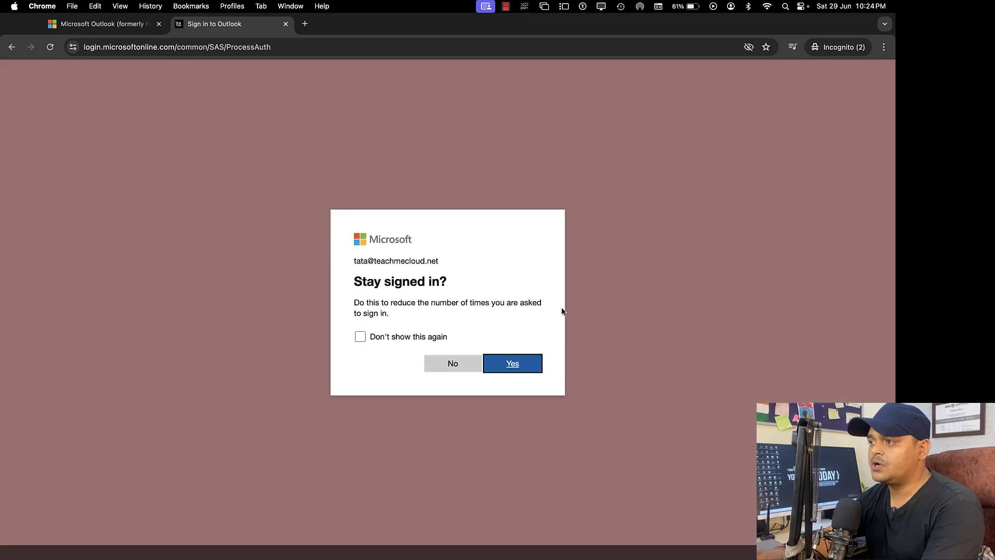
click(452, 365)
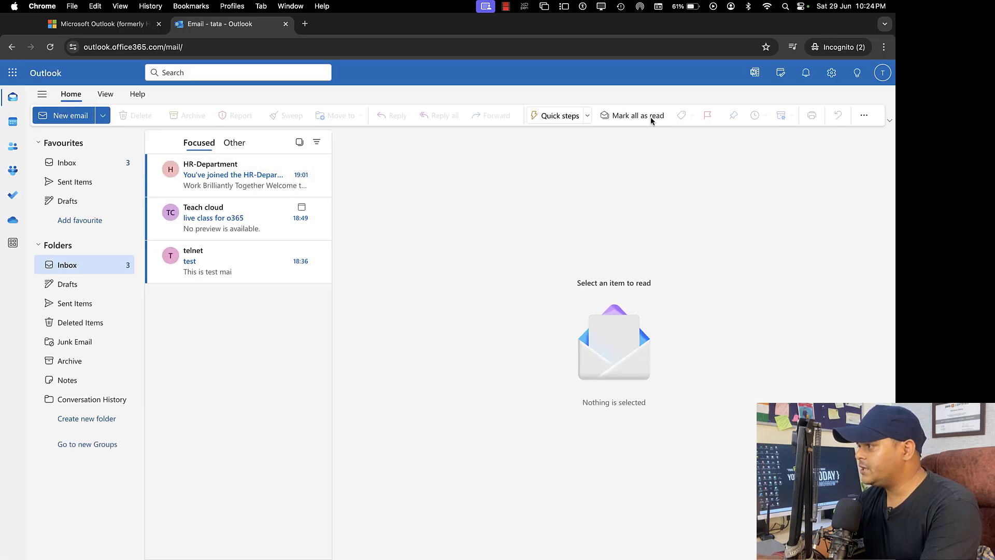
- Dismiss the meeting reminder, check the signed-in account, and switch to the desktop
click(883, 73)
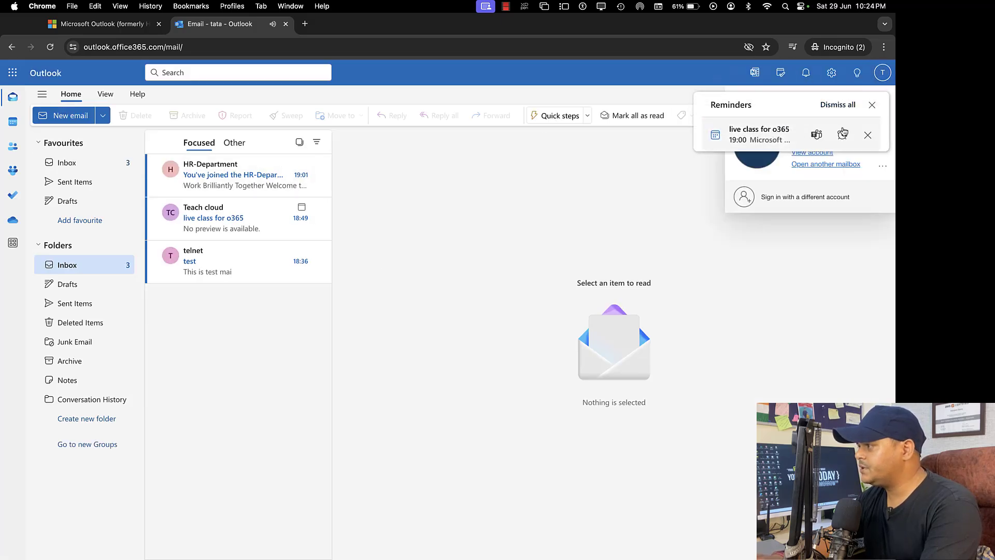
click(873, 104)
click(883, 72)
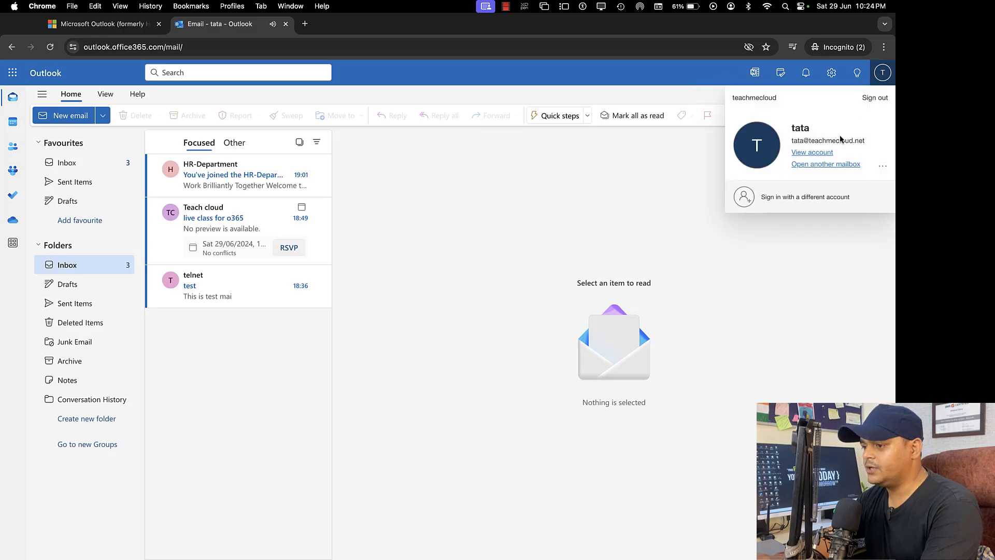
key(ctrl+Left)
key(ctrl+Left)
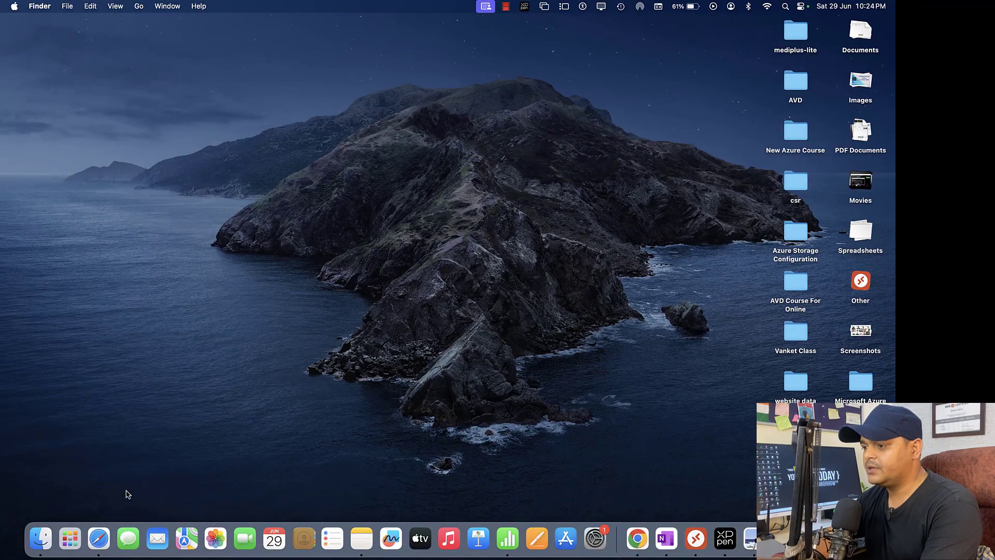
- Open outlook.office.com in a new full-screen private Safari window
right_click(99, 539)
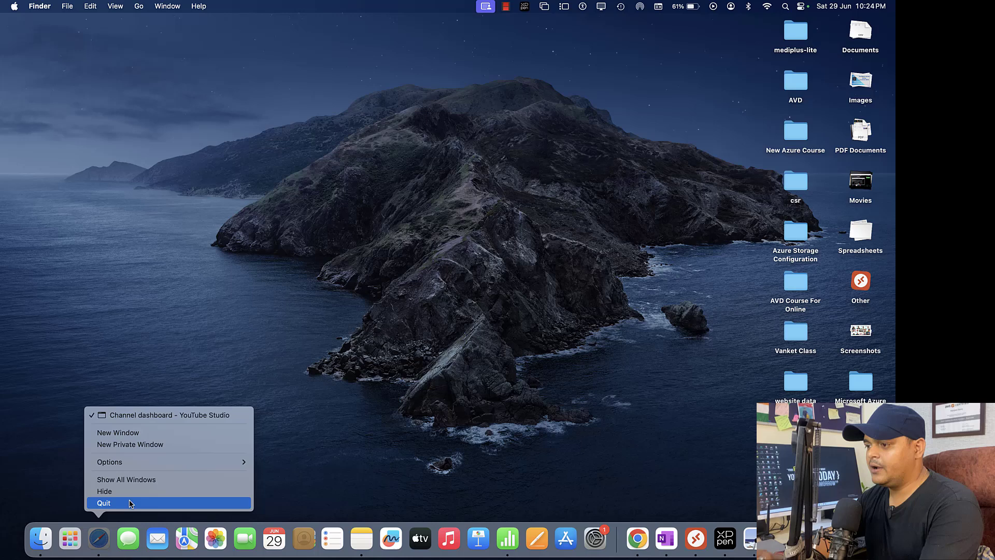
click(153, 445)
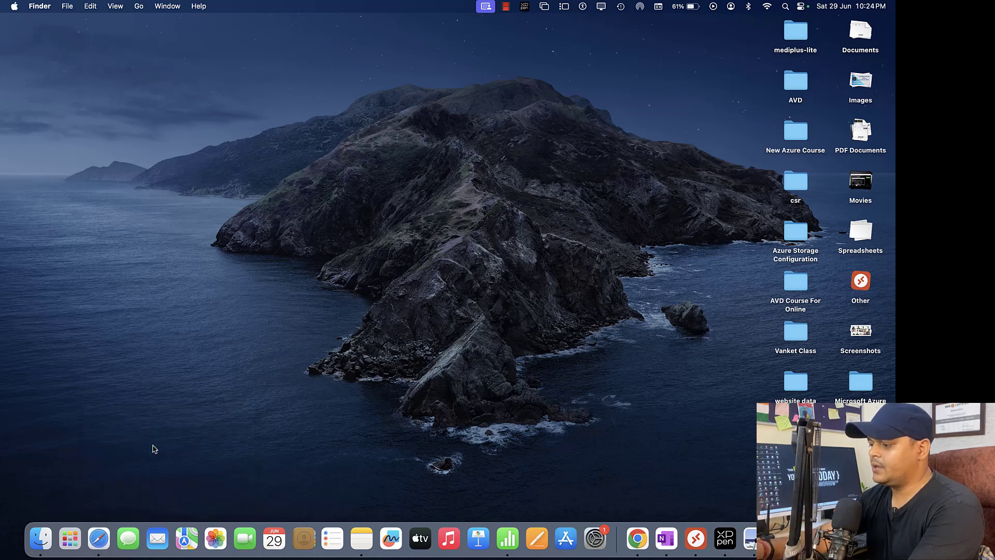
text(out)
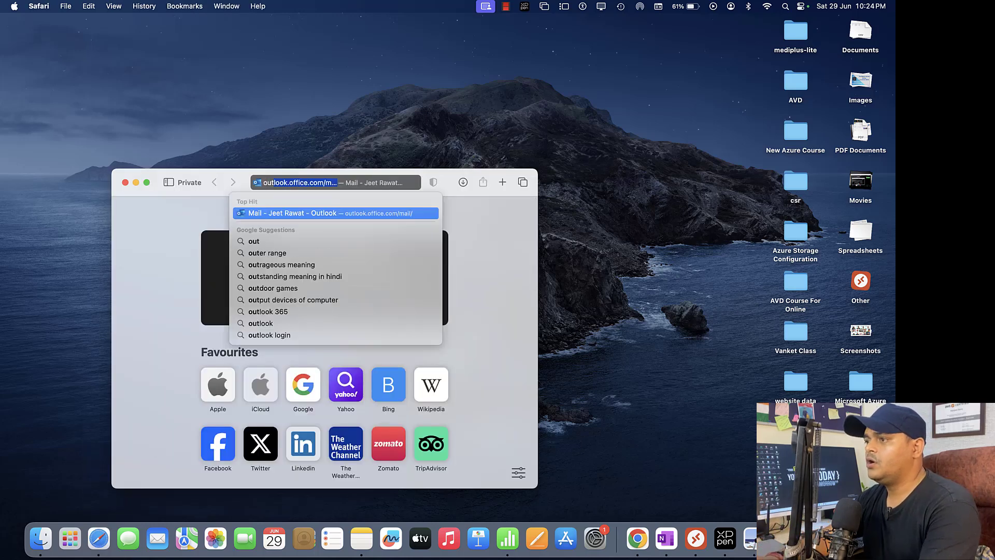
key(Return)
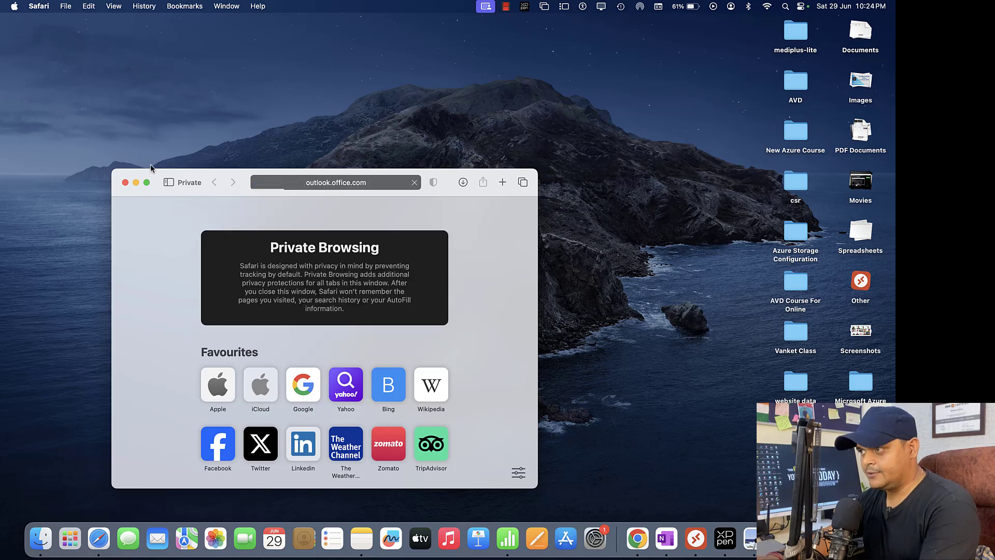
click(146, 182)
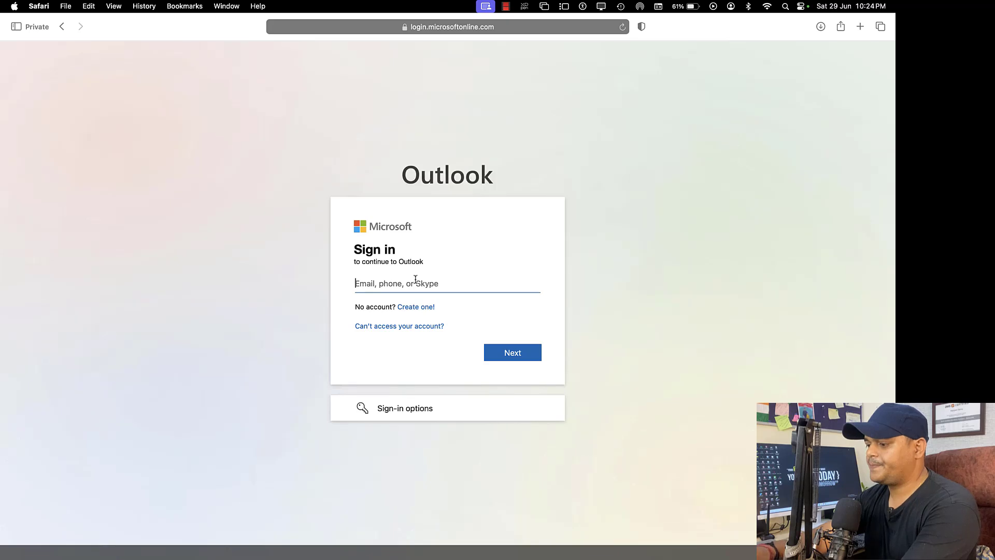
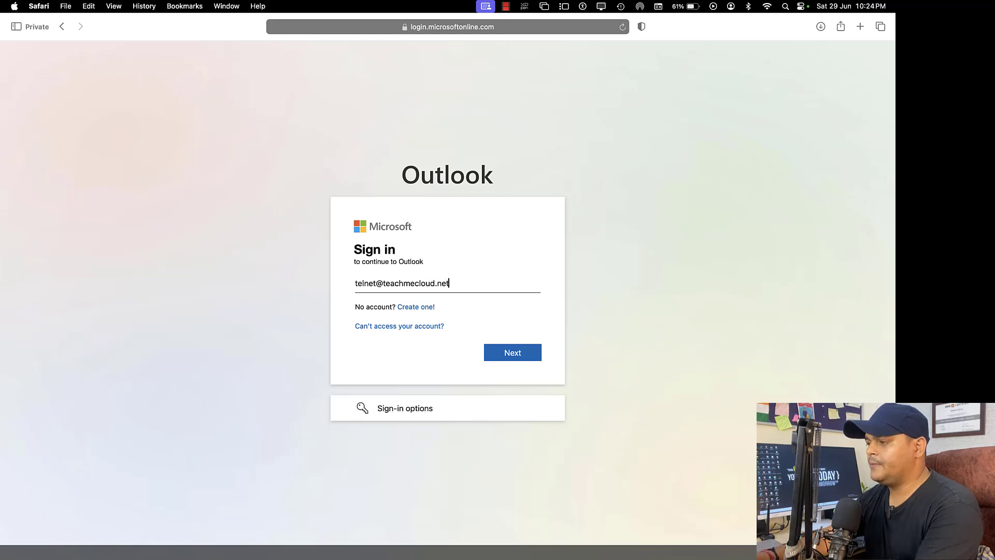
- Sign in with the member's e-mail and password, skipping authenticator setup and declining to stay signed in
key(Return)
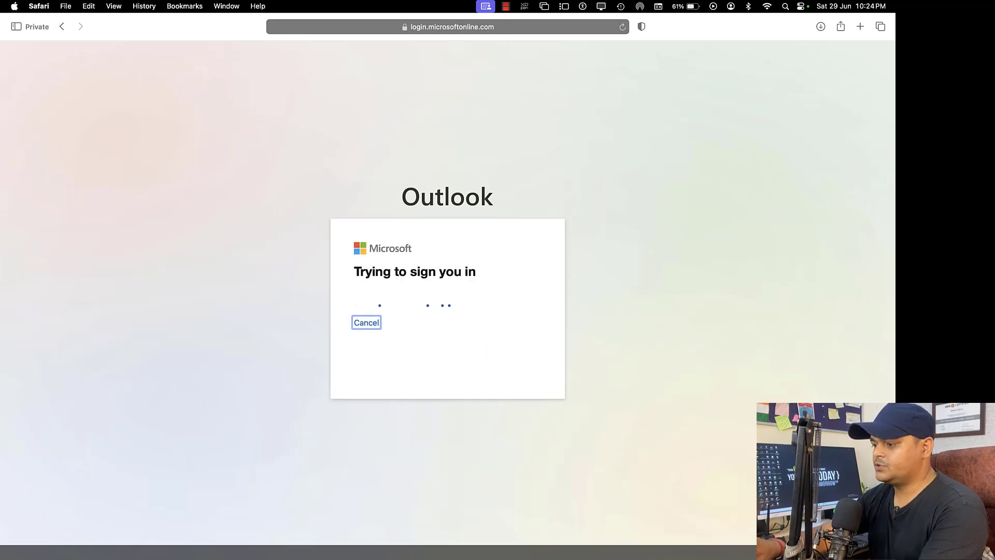
text(a)
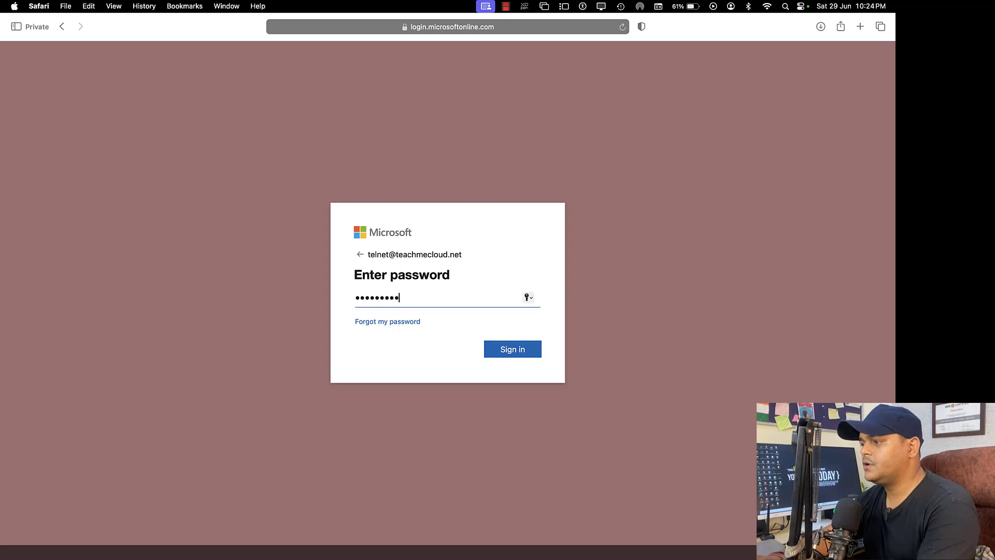
key(Return)
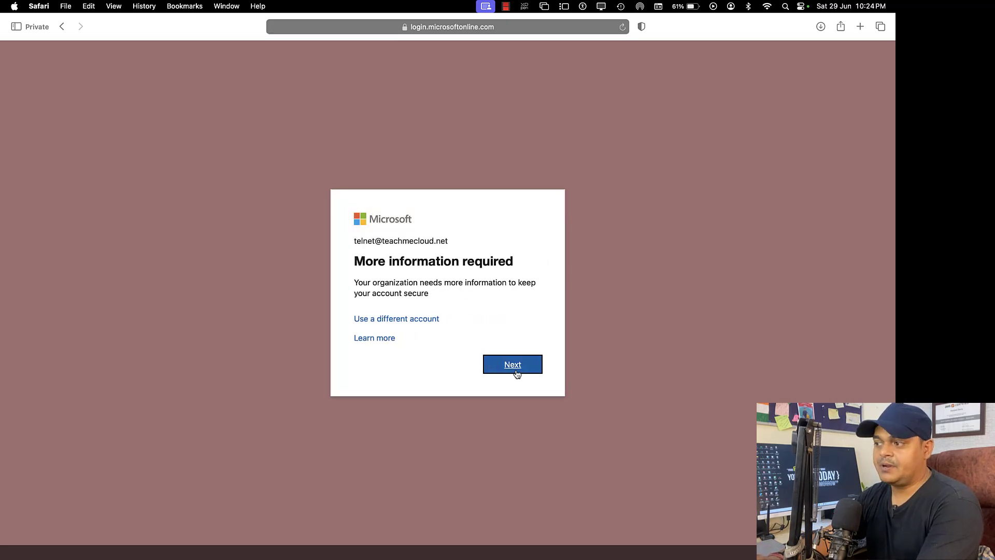
click(517, 370)
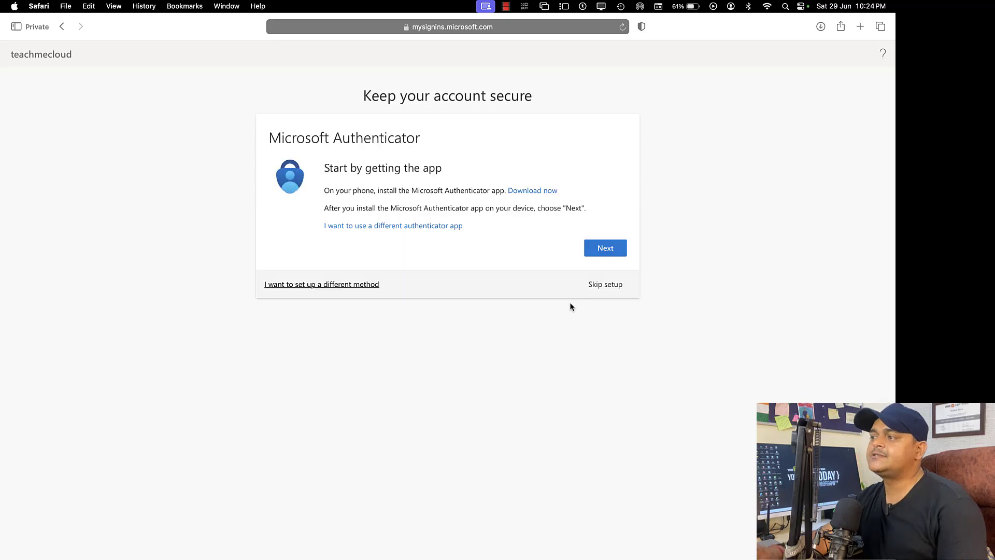
click(615, 286)
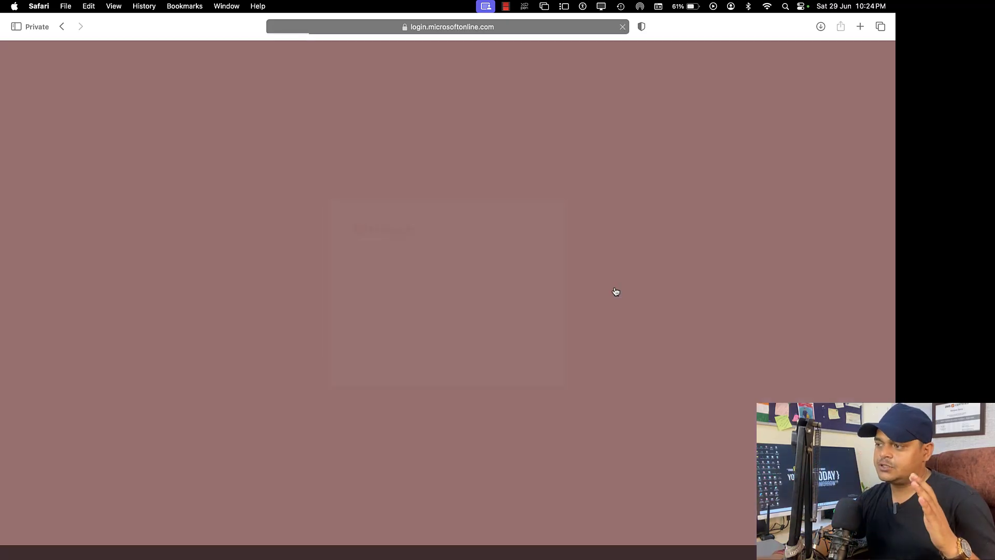
click(460, 354)
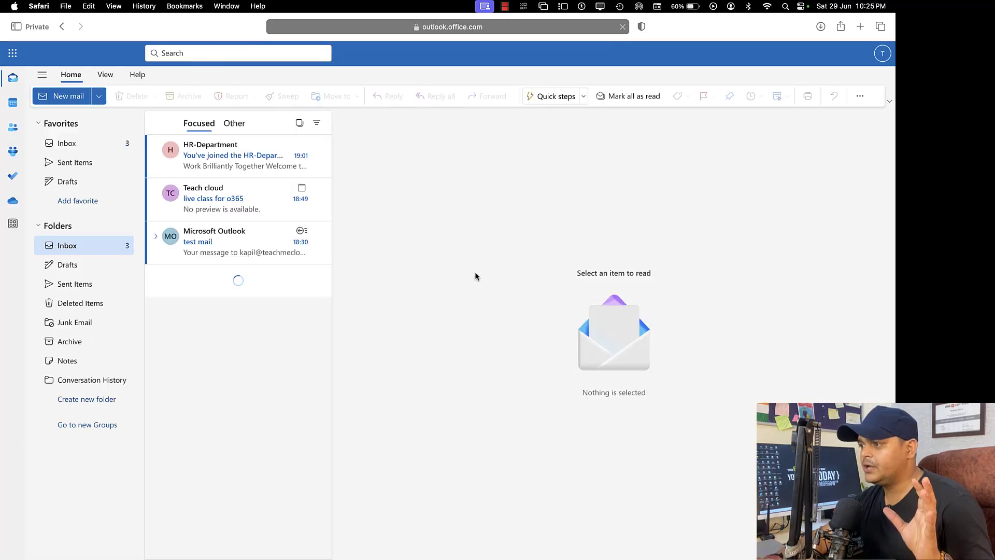
- Switch spaces back to the Exchange admin center's Groups list
key(ctrl+Right)
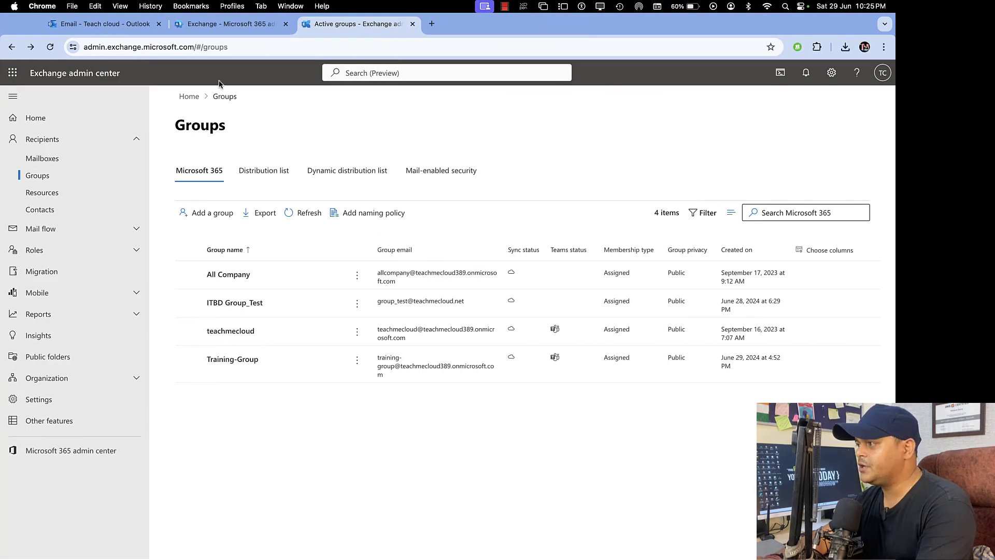
key(ctrl+Left)
key(ctrl+Right)
key(ctrl+Right)
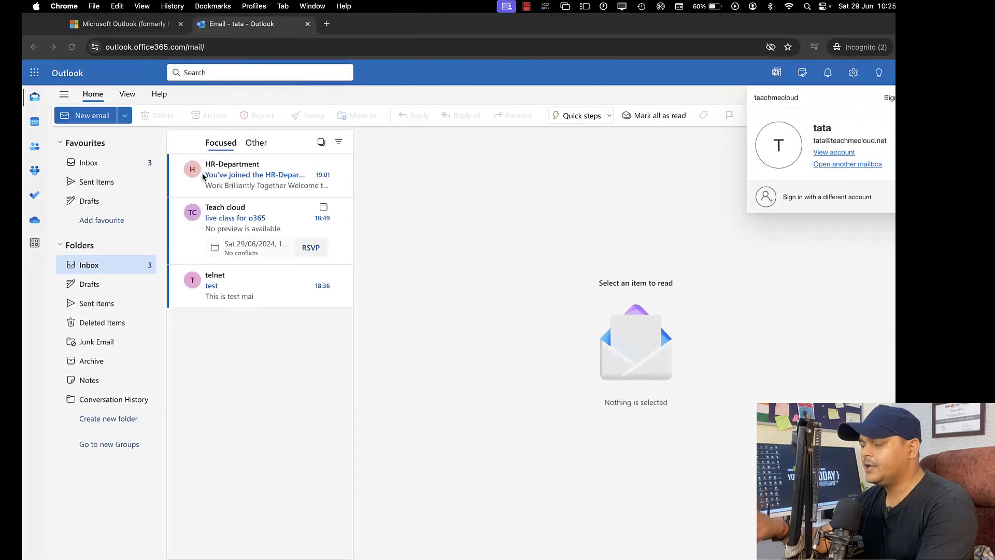
key(ctrl+Left)
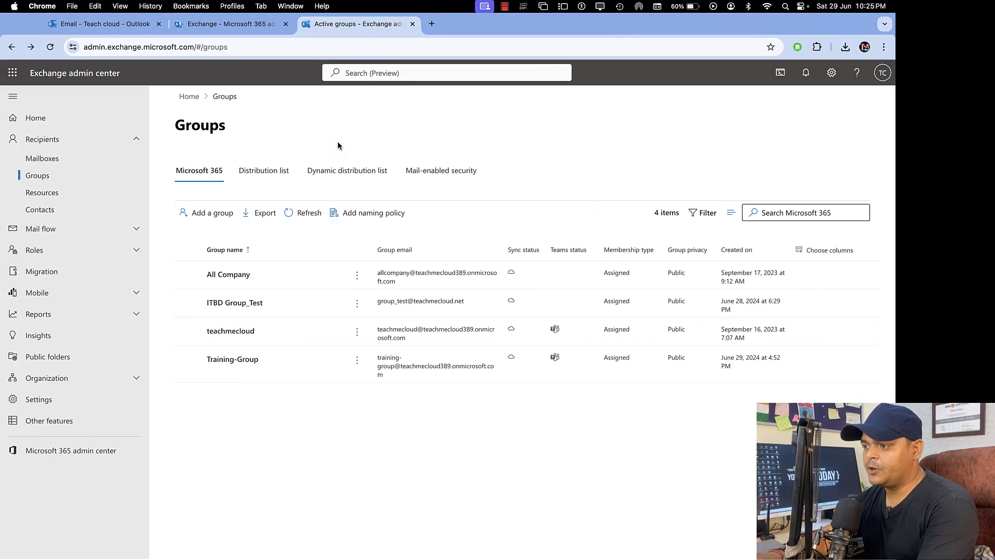
- Check Training-Group is public with Teams, 1 owner and 3 members, then go to the Outlook tab
click(242, 366)
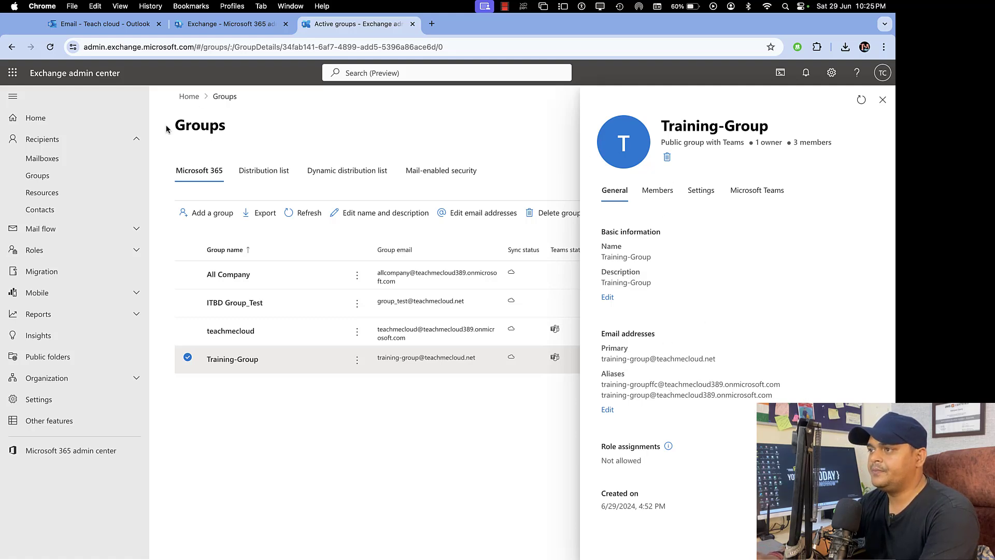
click(122, 24)
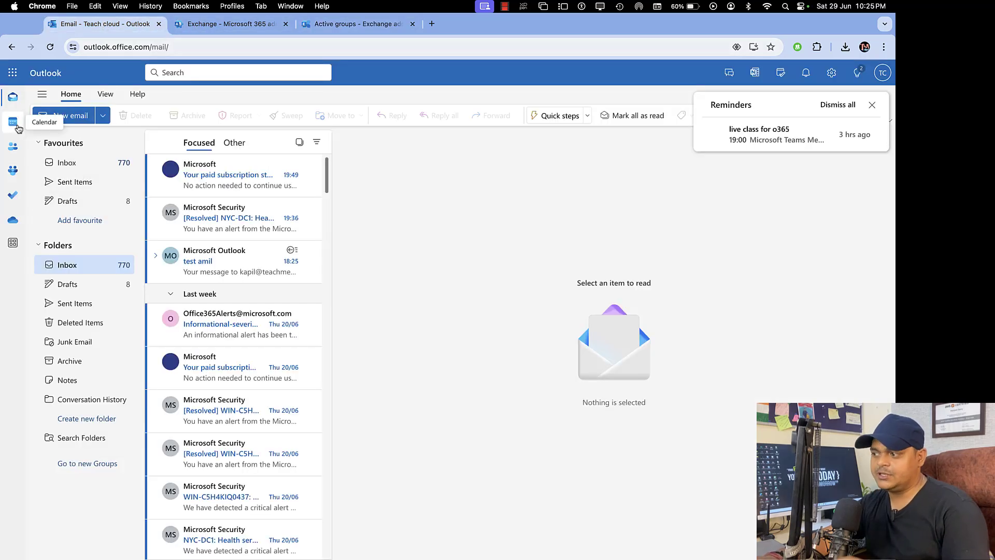
- Show the June 2024 calendar and look at the options for the 29 June live class for o365 event
click(13, 122)
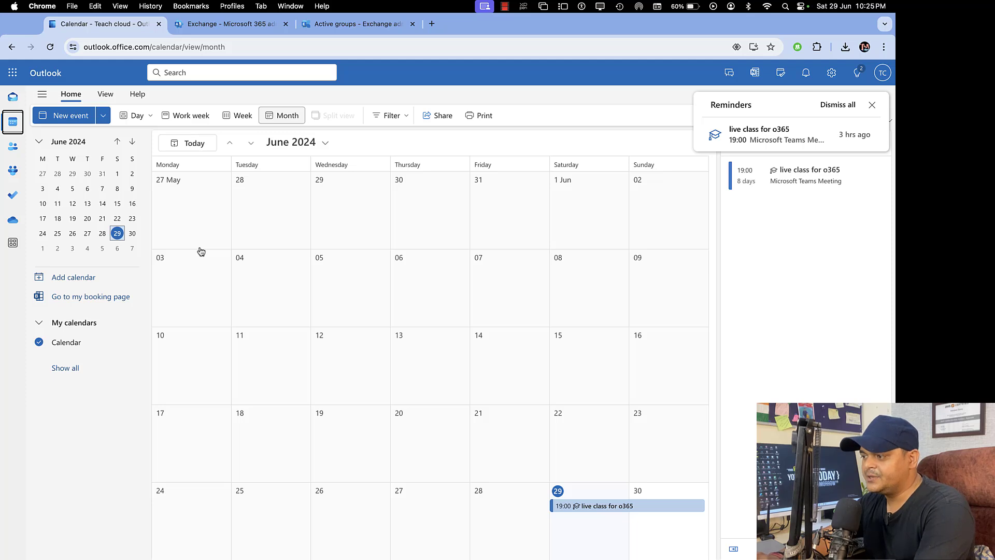
right_click(595, 507)
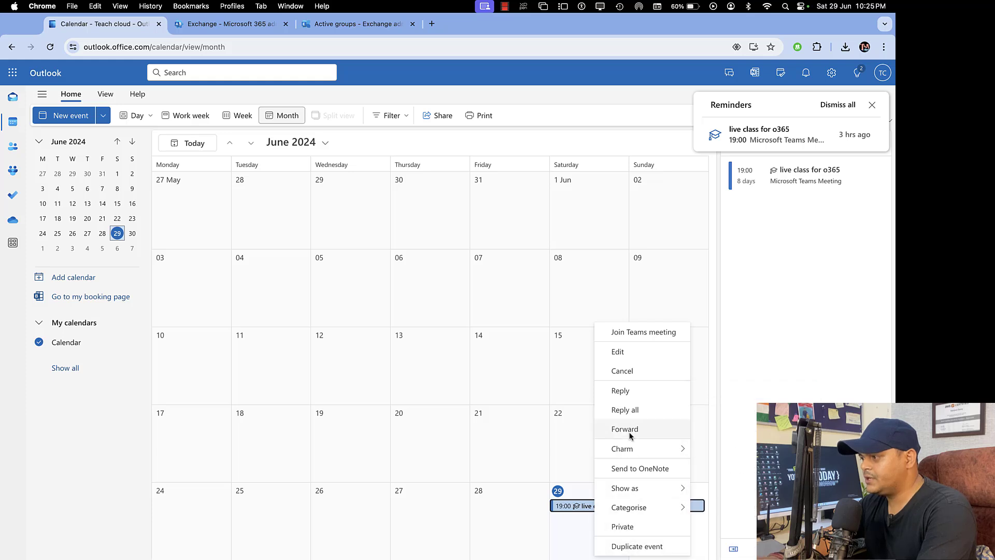
mouse_move(630, 508)
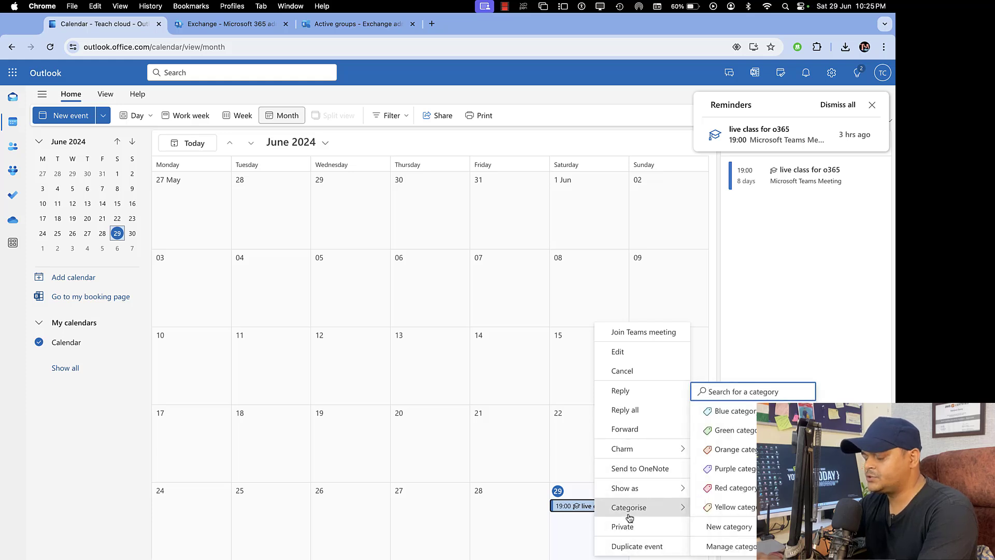
click(727, 281)
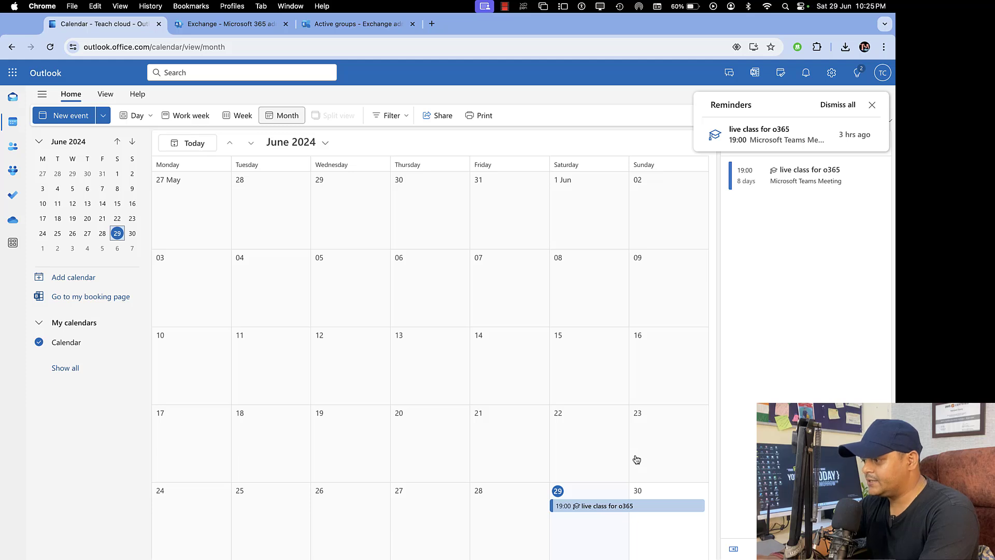
- Start a new event on 30 June titled 'Join Online Office365 Classes'
double_click(656, 495)
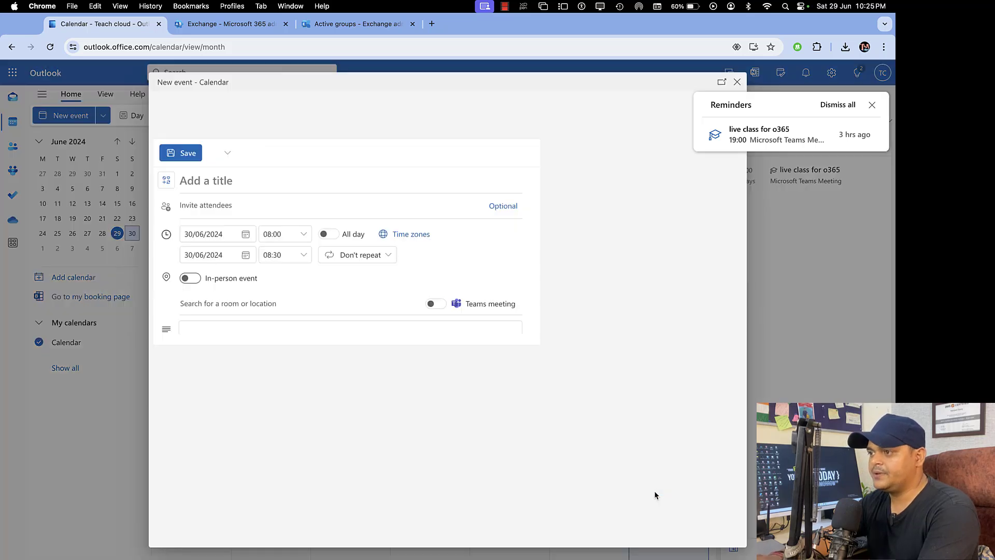
click(256, 187)
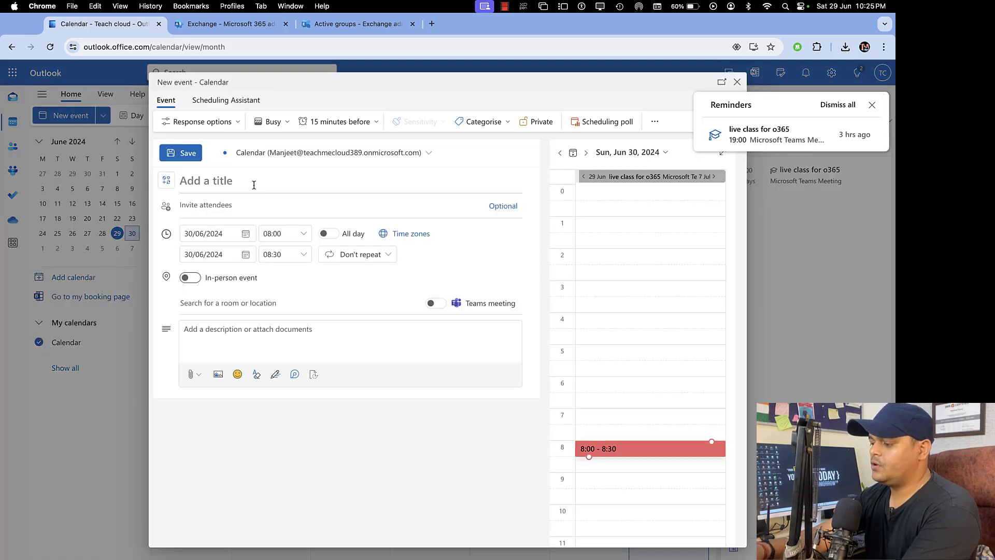
text(Join Online)
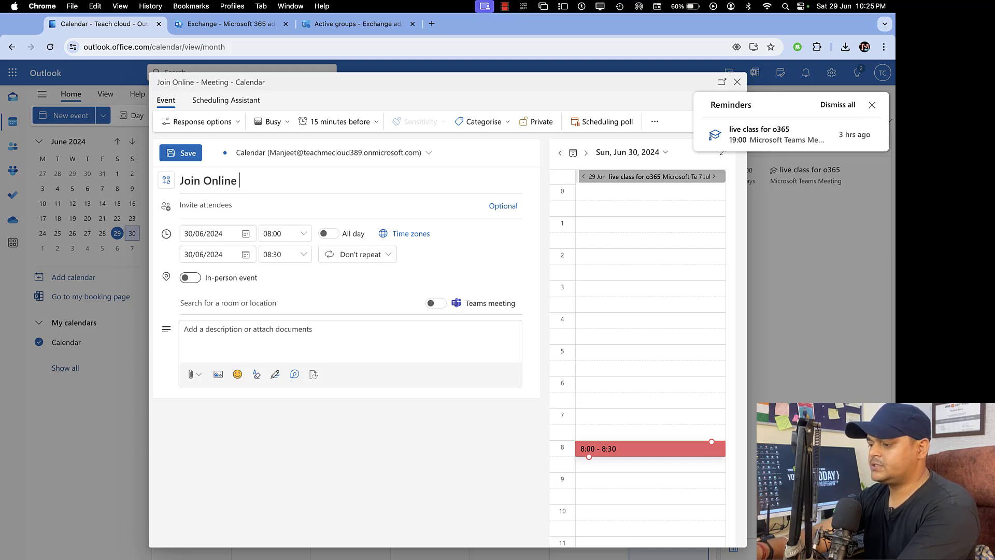
text( Office365 )
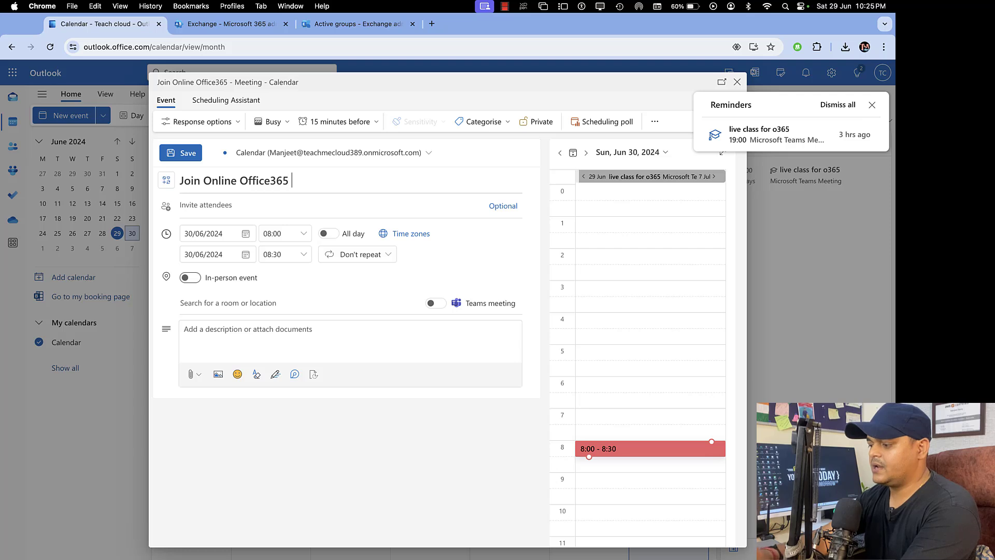
text(Classess)
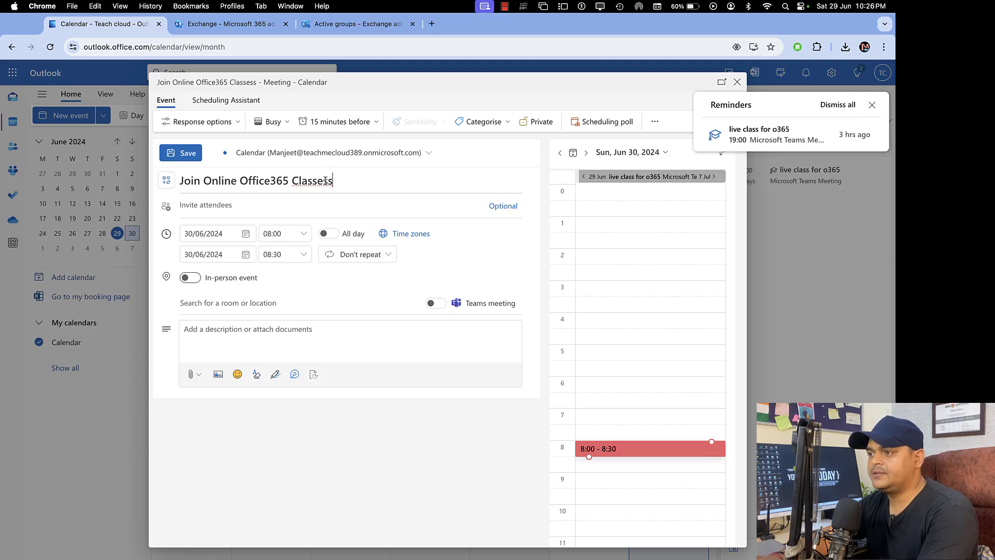
key(BackSpace)
- Set the meeting to end on 07/07/2024 at 09:00
click(246, 258)
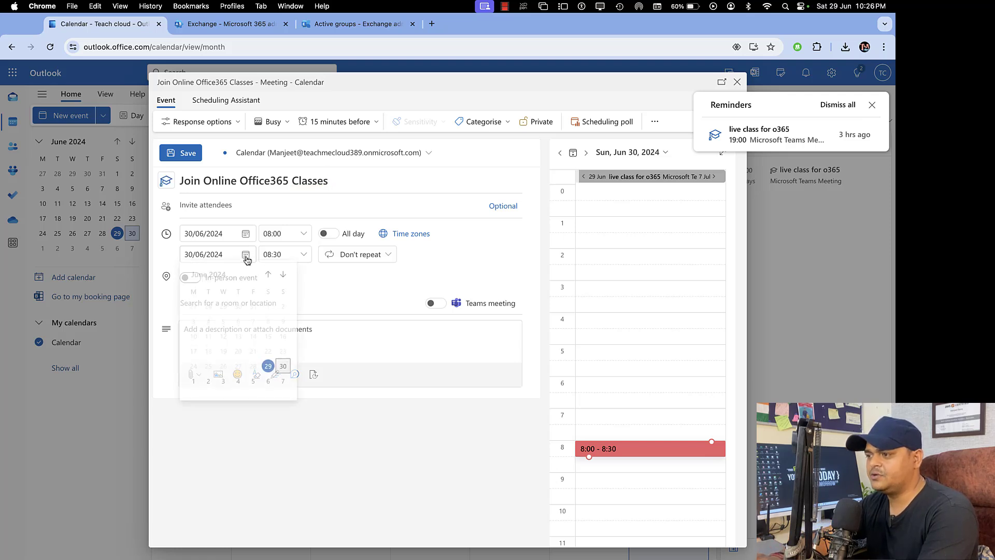
click(283, 383)
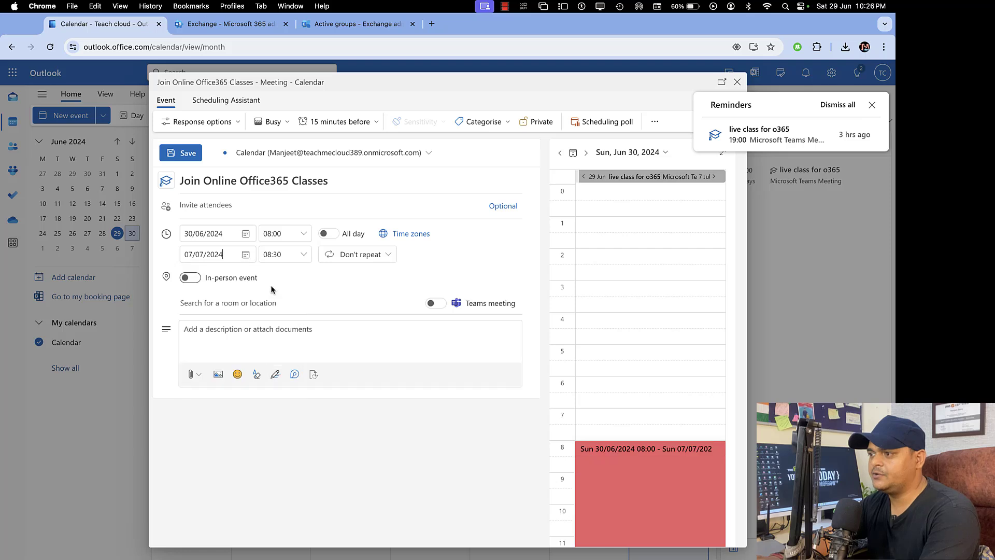
click(299, 257)
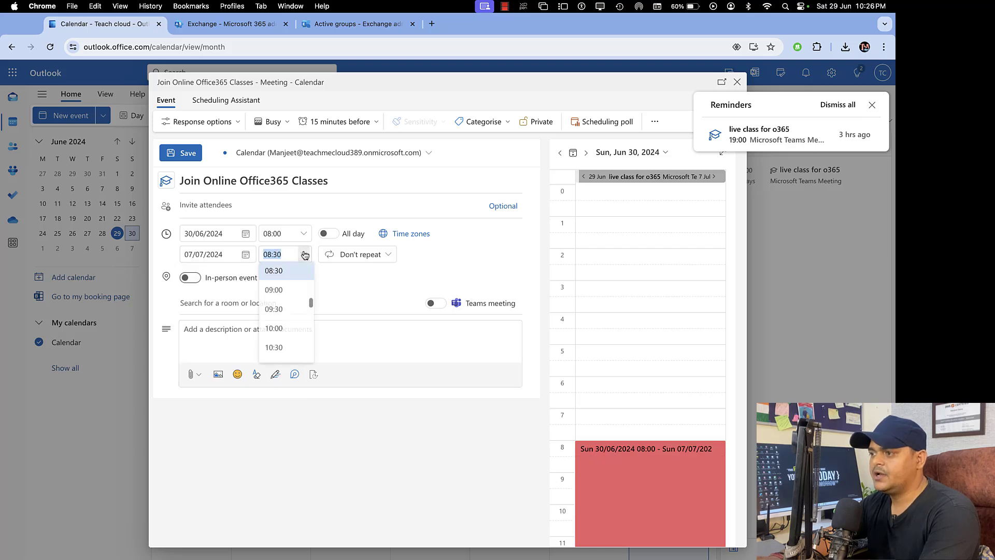
click(291, 291)
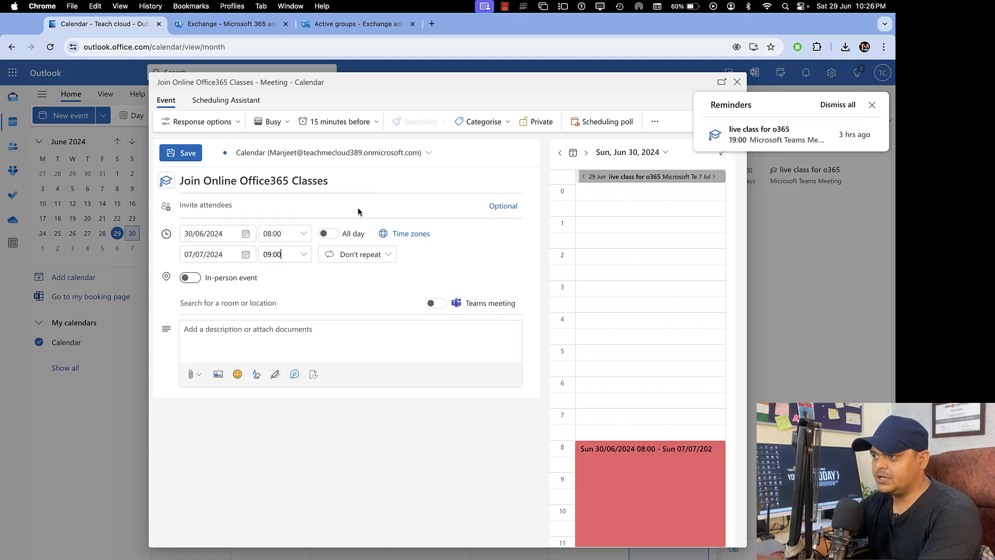
- Add Training-Group as attendee of Join Online Office365 Classes and send the invite
click(221, 204)
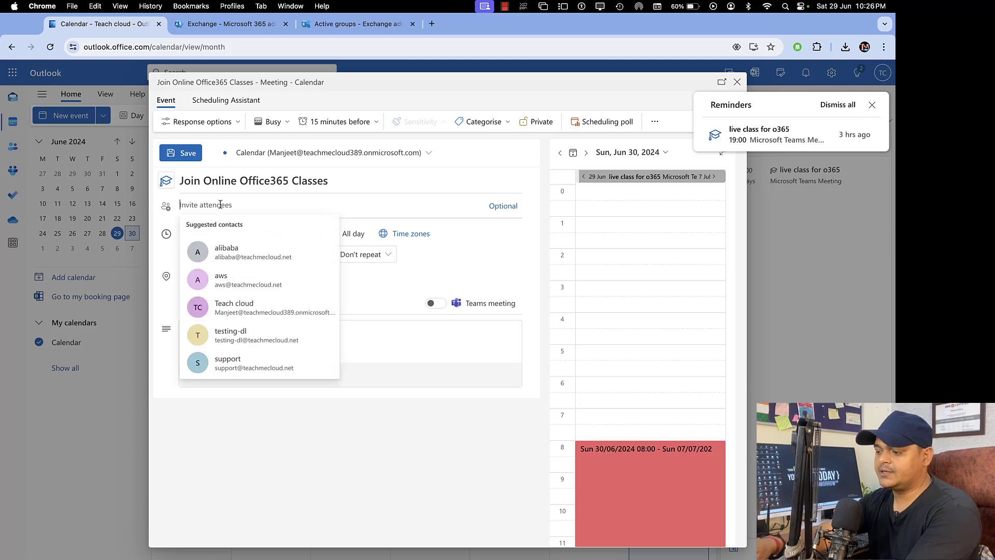
text(tr)
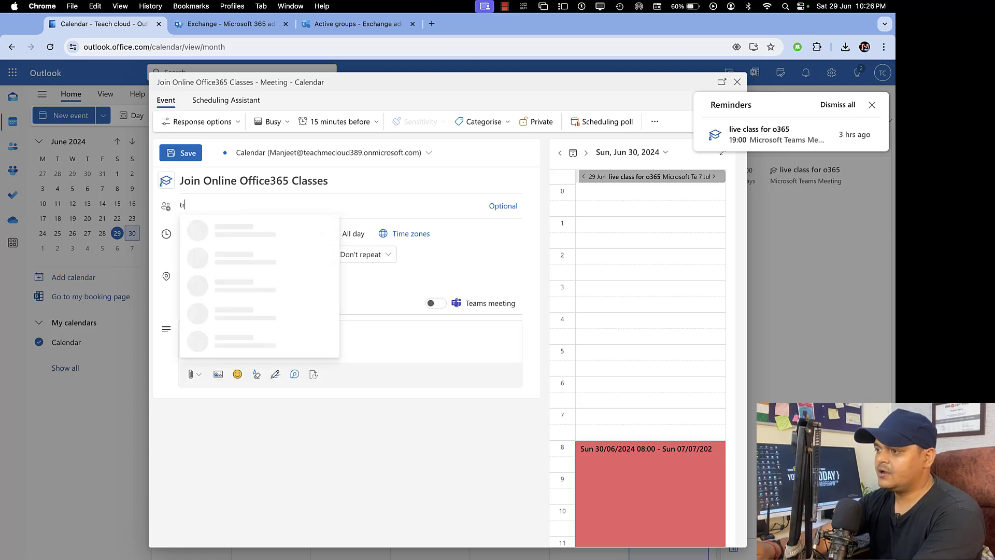
text(aining)
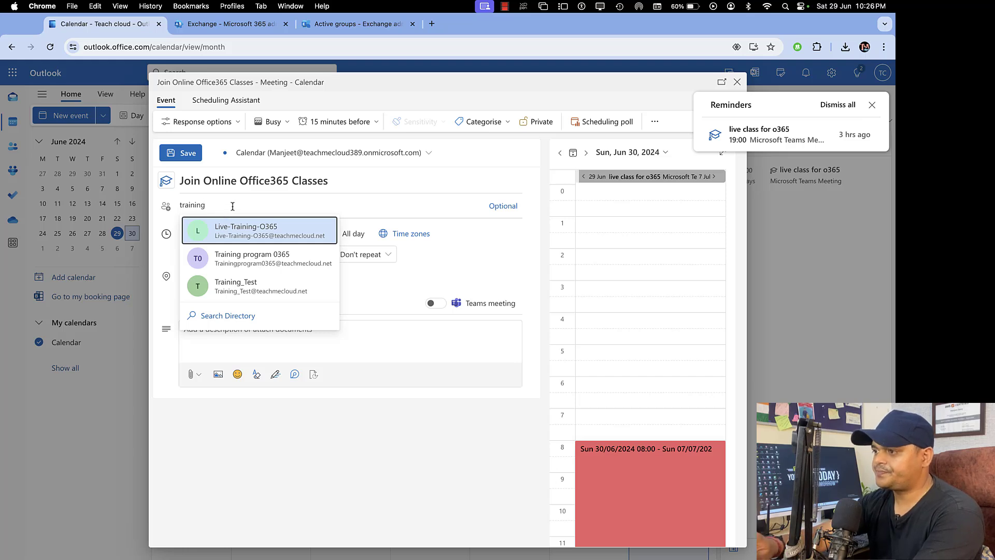
text(-gr)
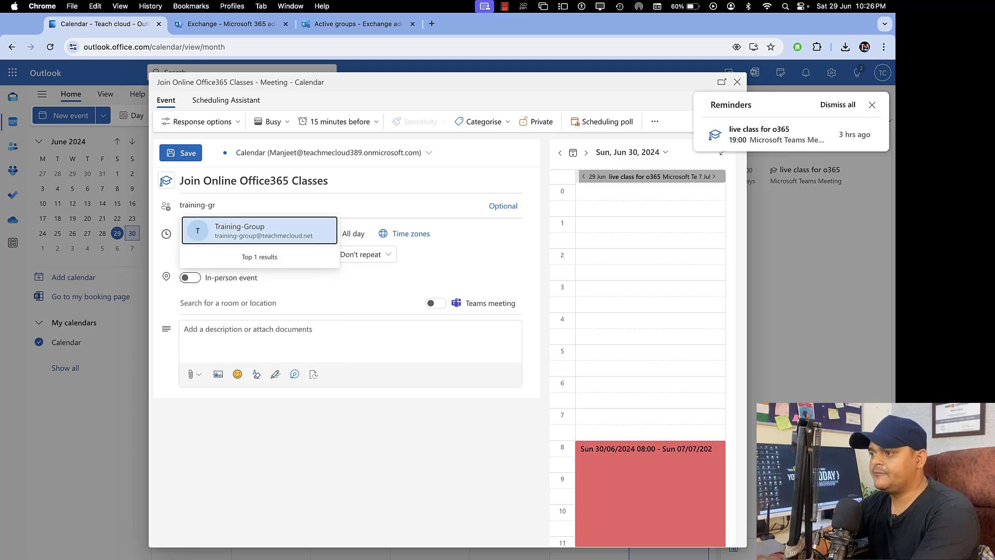
click(266, 233)
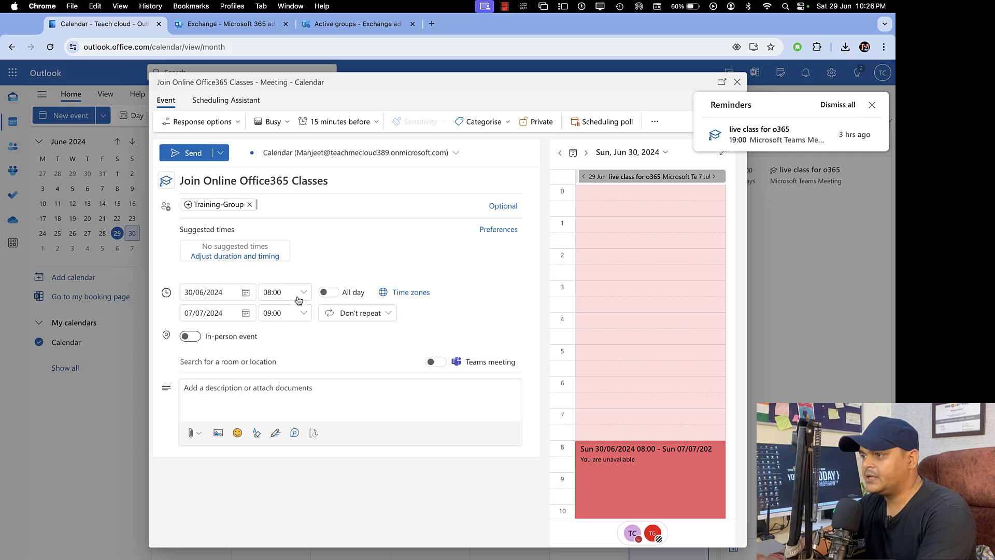
click(189, 153)
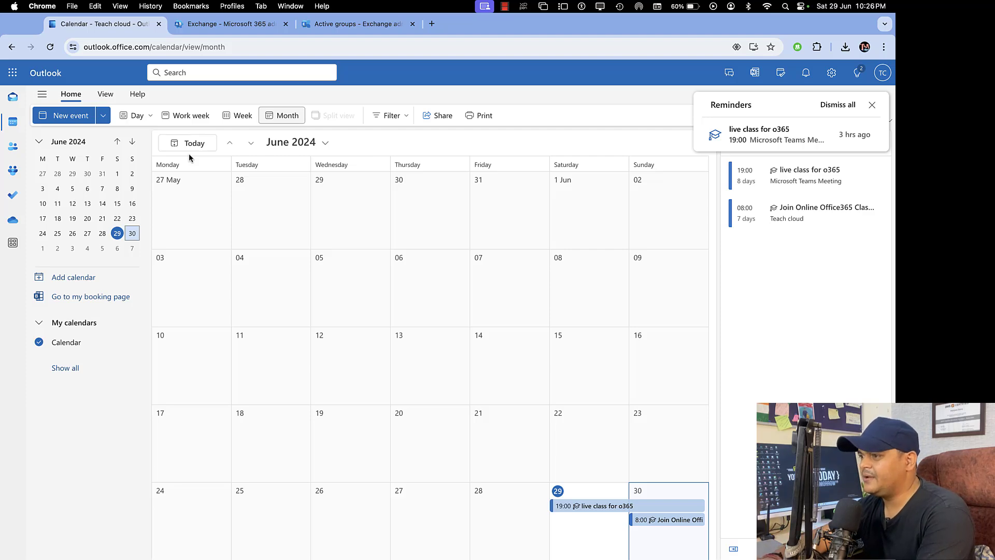
- Open the Join Online Office365 Classes invite in a group member's inbox and dismiss the declined-events tip
key(ctrl+Right)
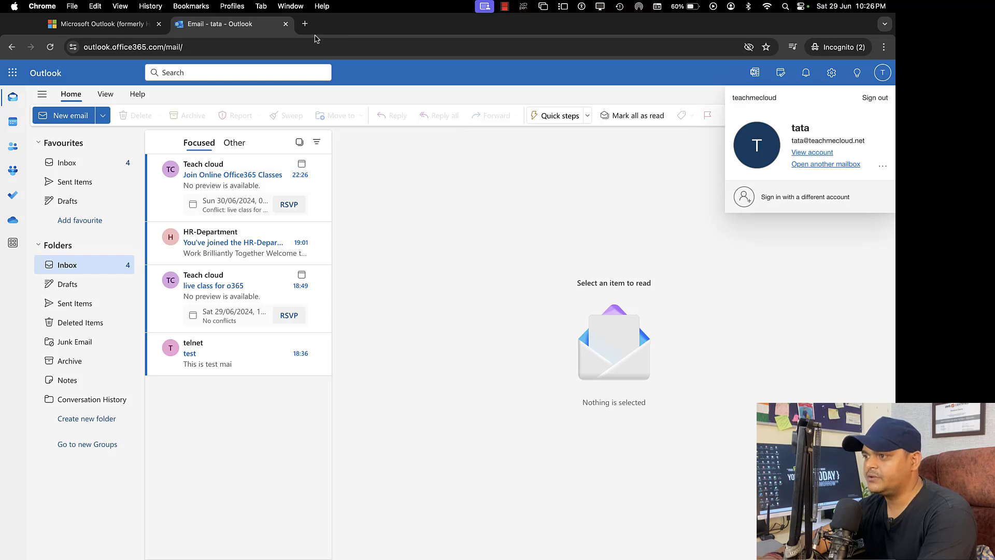
click(290, 49)
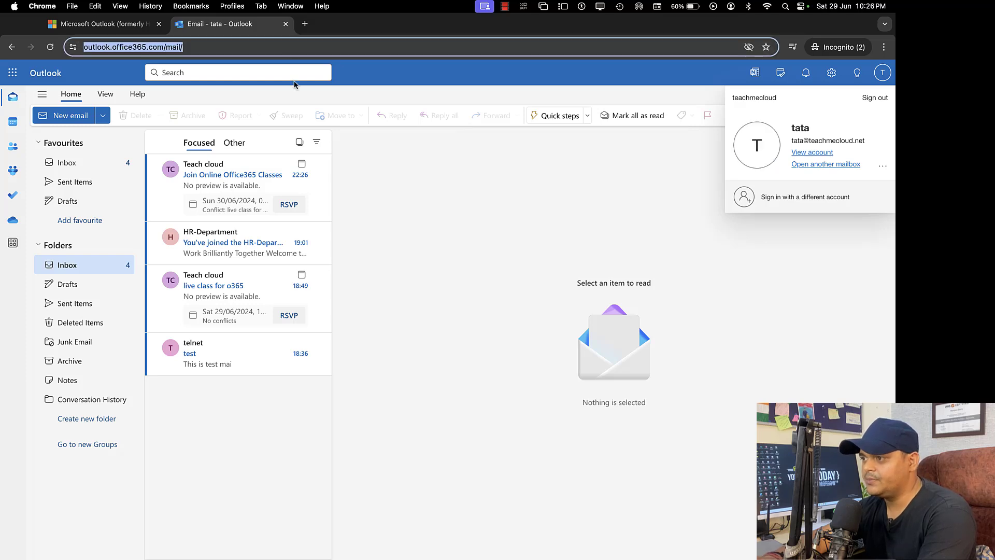
click(418, 184)
click(242, 179)
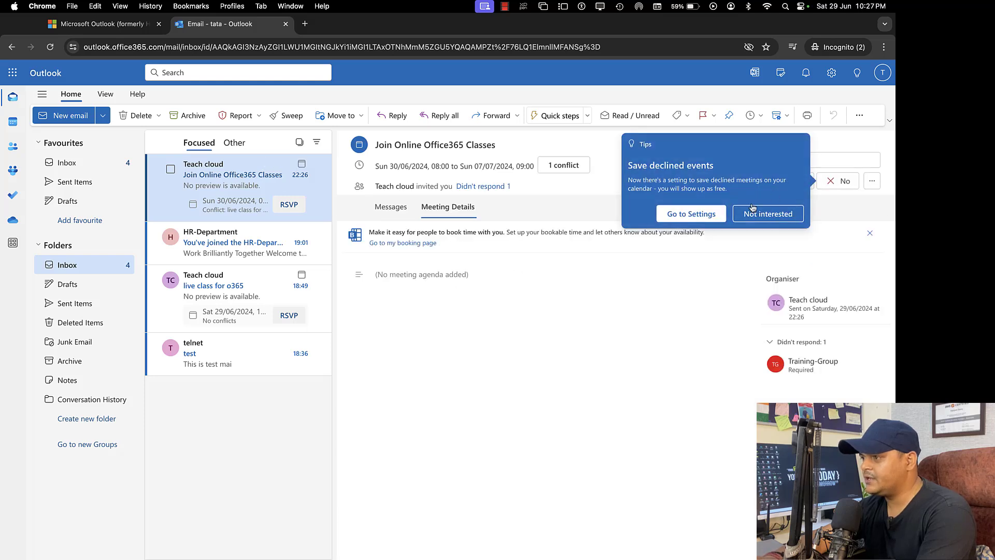
click(753, 207)
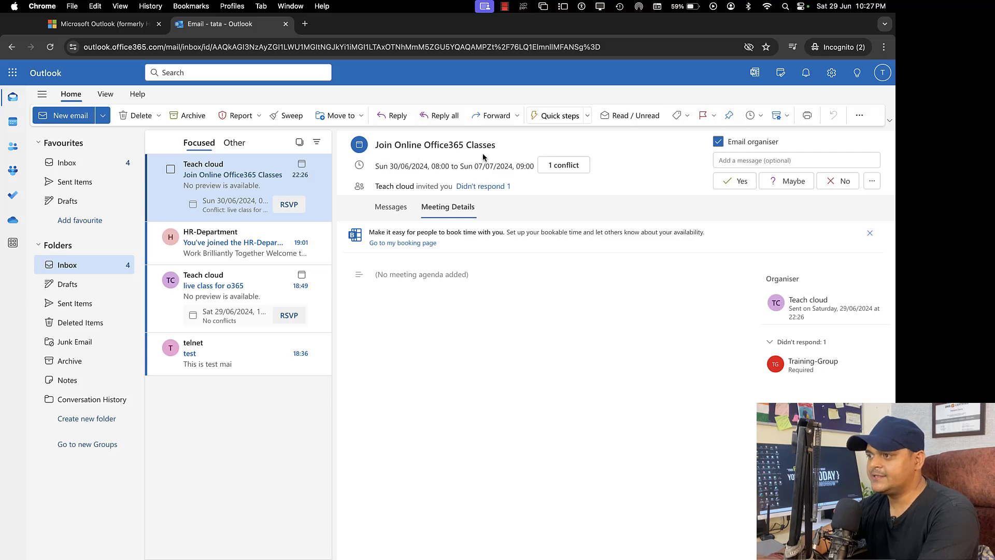
- Open the invite in another member's inbox, check their calendar, then return to the first member's invite
key(ctrl+Left)
key(ctrl+Left)
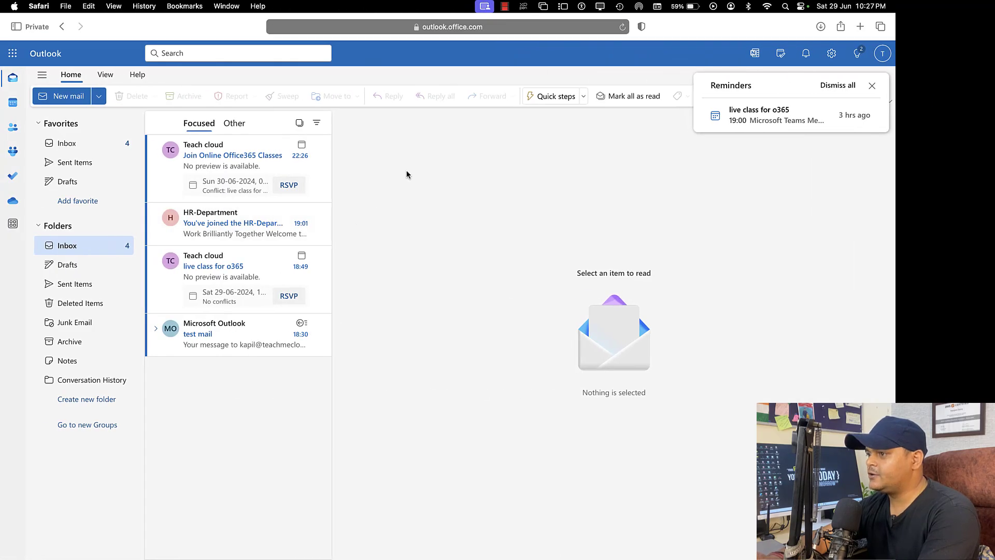
click(873, 86)
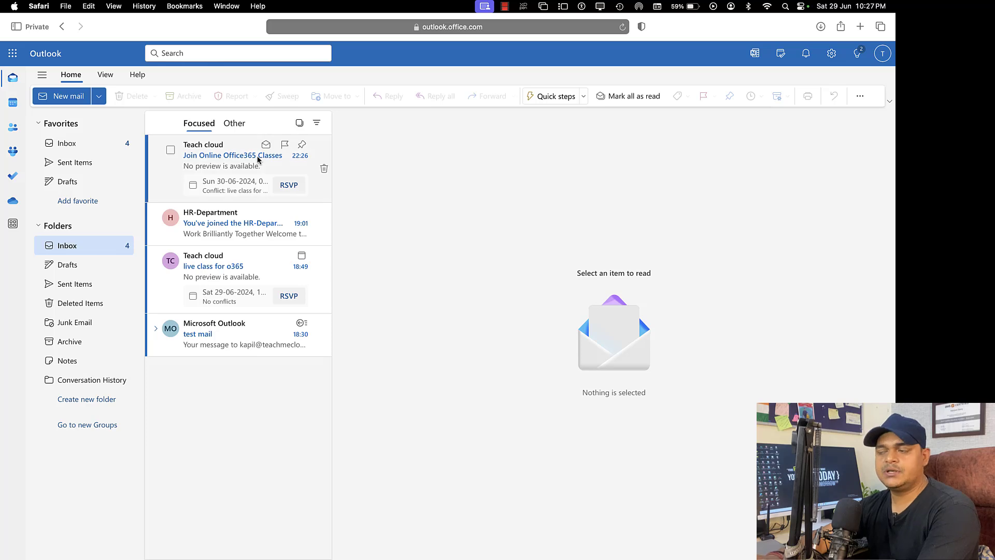
click(232, 175)
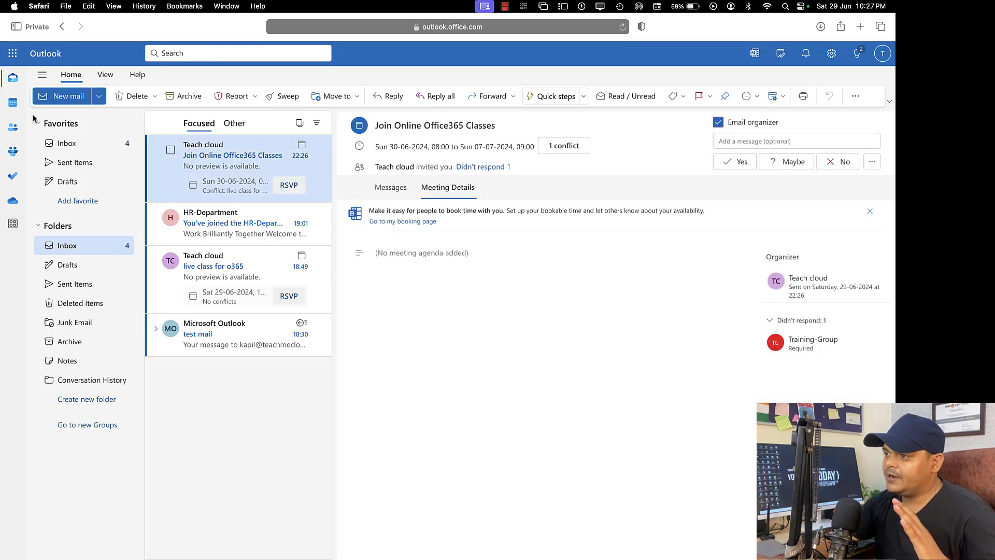
click(13, 102)
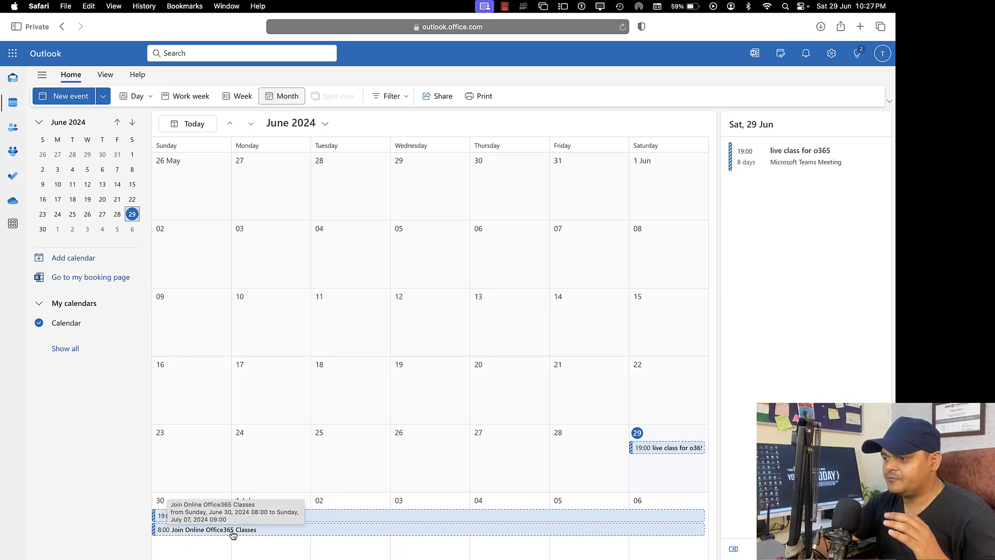
key(ctrl+Right)
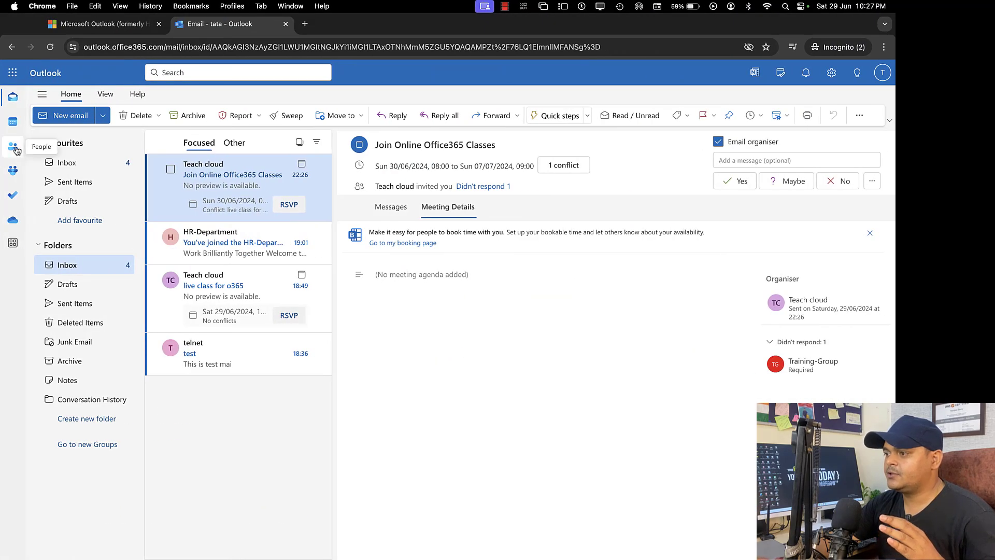
- Confirm the meeting appears on 30 June in the member's calendar, then leave the browsers for the desktop
click(13, 122)
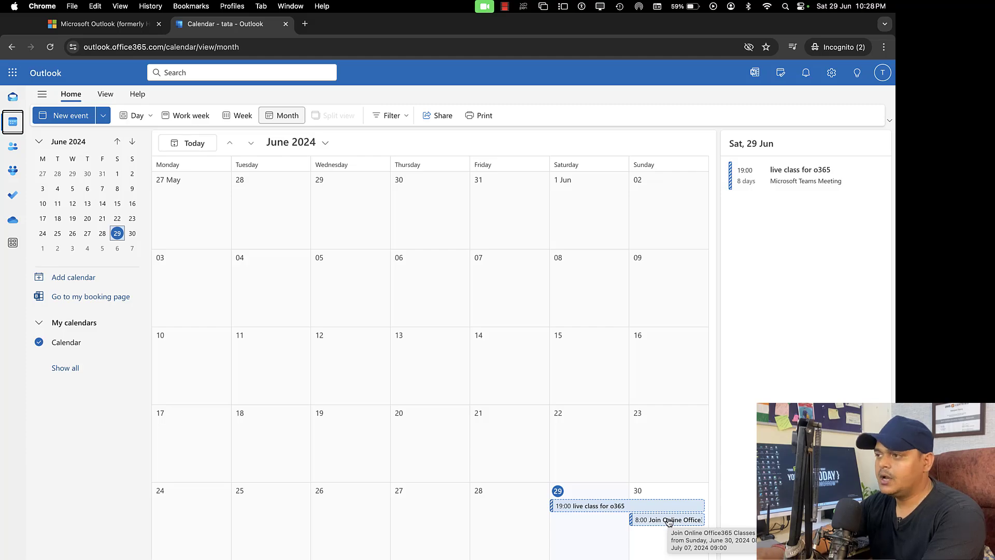
key(ctrl+Left)
key(ctrl+Left)
key(ctrl+Left)
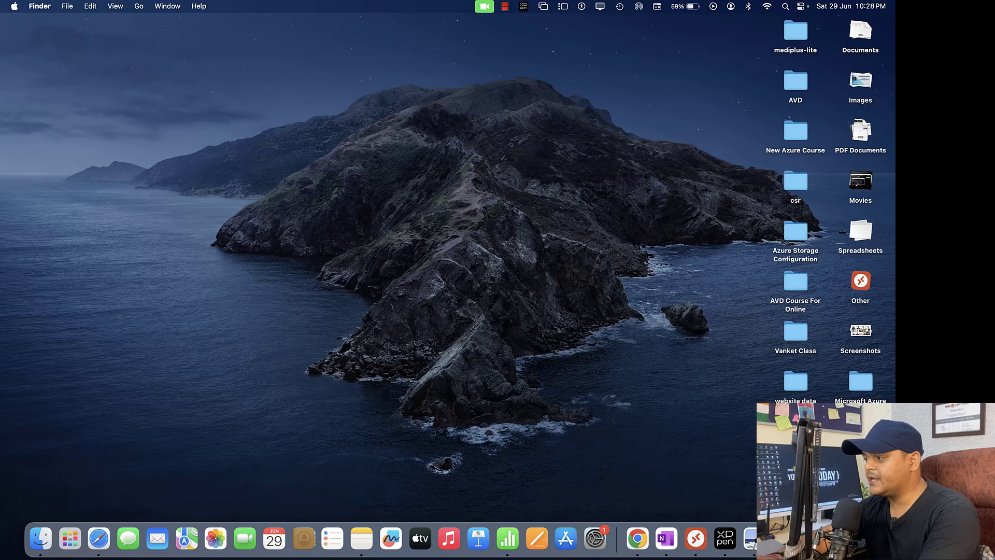
right_click(814, 538)
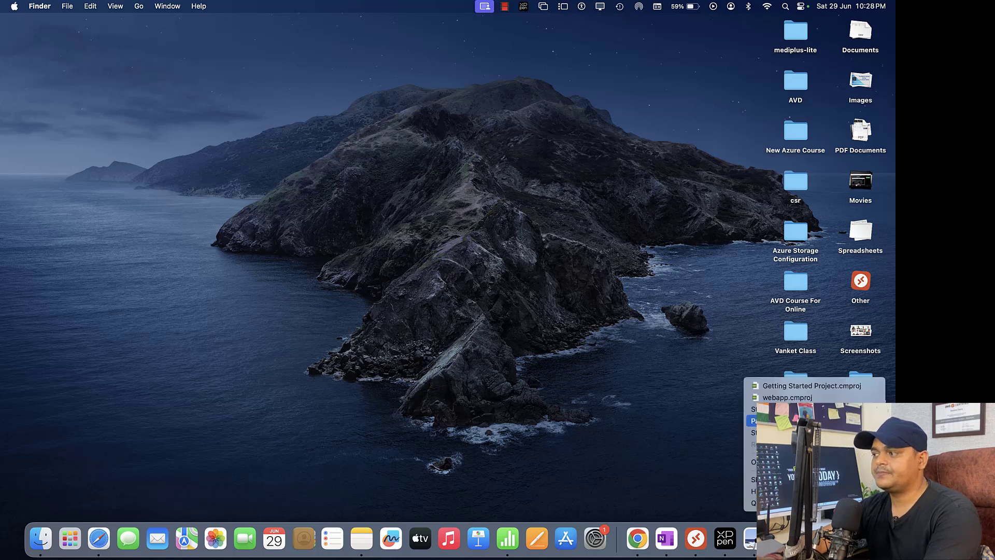